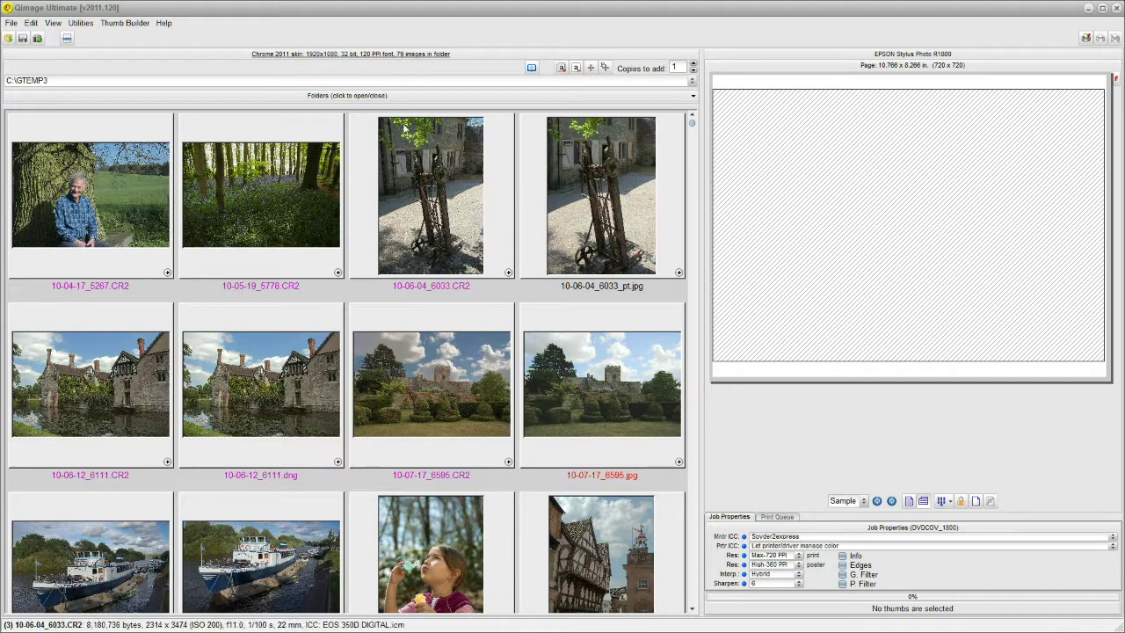
Step: Check the PICS event subfolders in the folder tree, then open Flash Card Copy/Move
{"action": "left_click", "coordinate": [367, 96]}
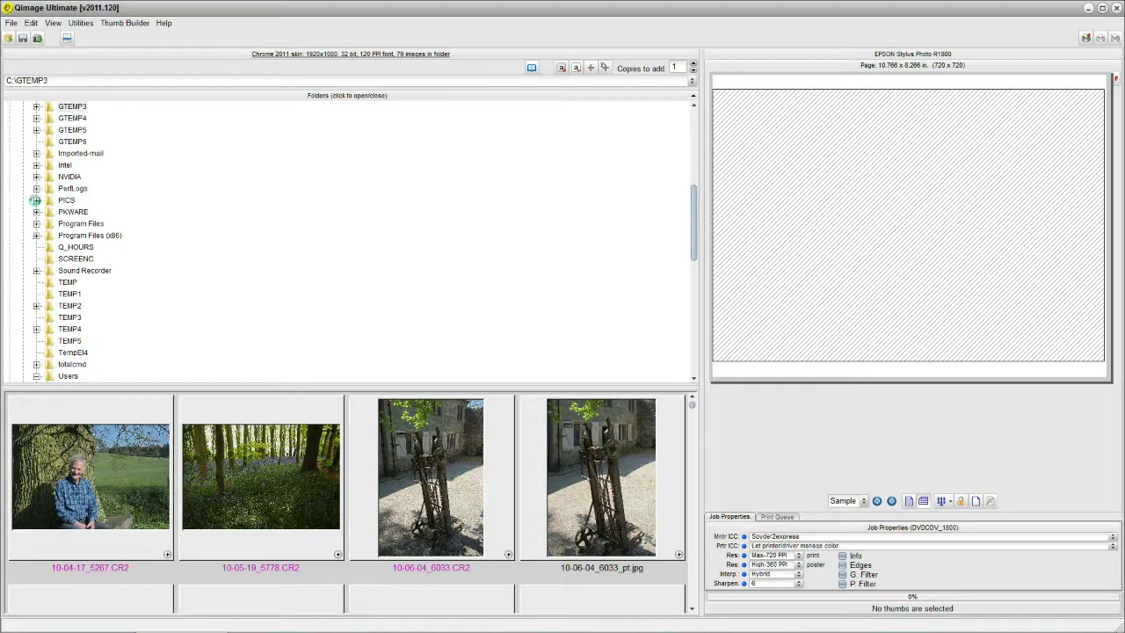
{"action": "left_click", "coordinate": [36, 201]}
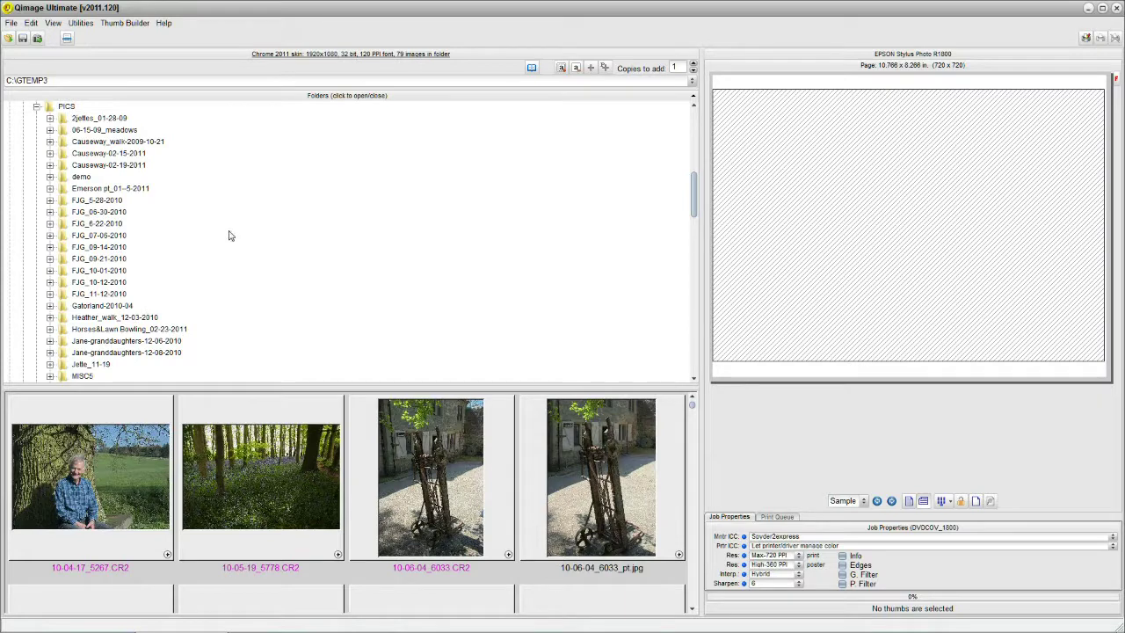
{"action": "left_click", "coordinate": [352, 97]}
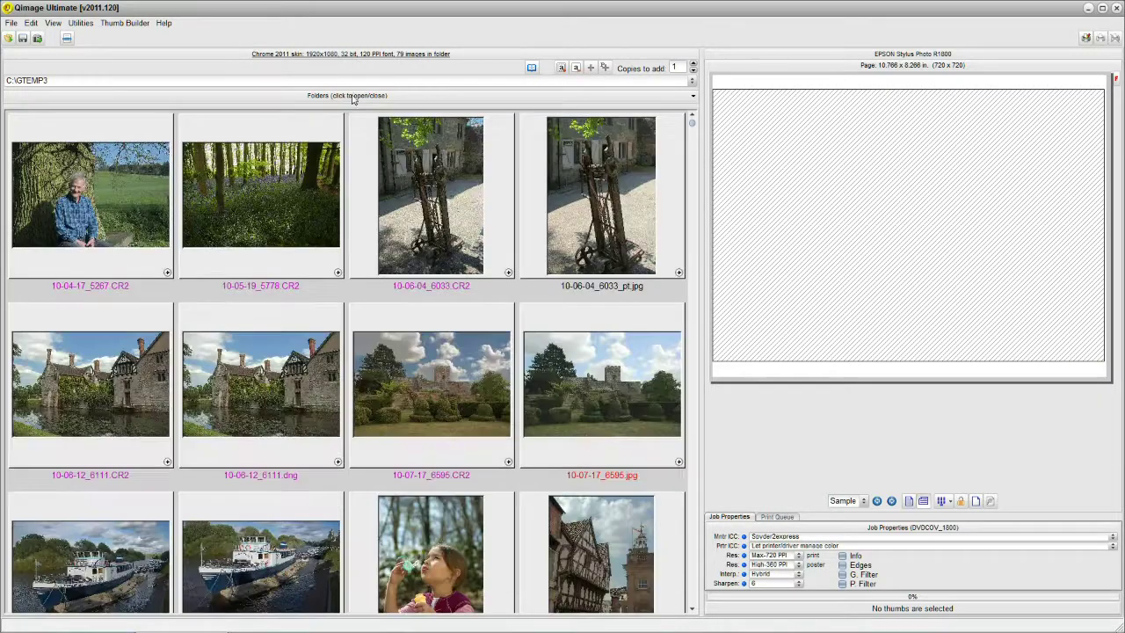
{"action": "left_click", "coordinate": [38, 39]}
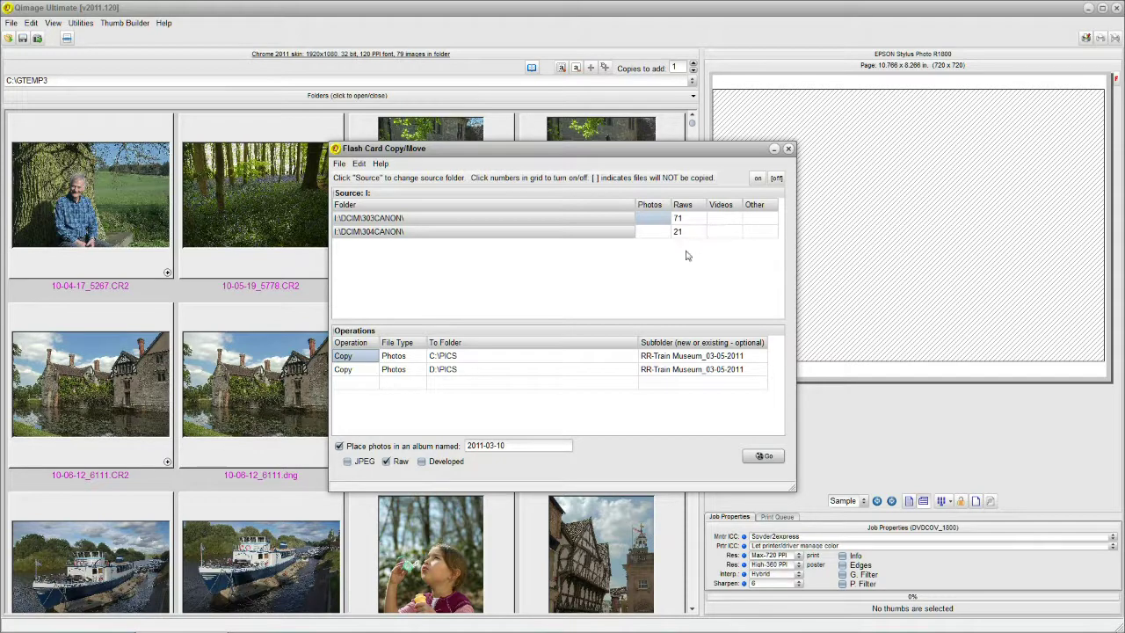
{"action": "left_click", "coordinate": [487, 383]}
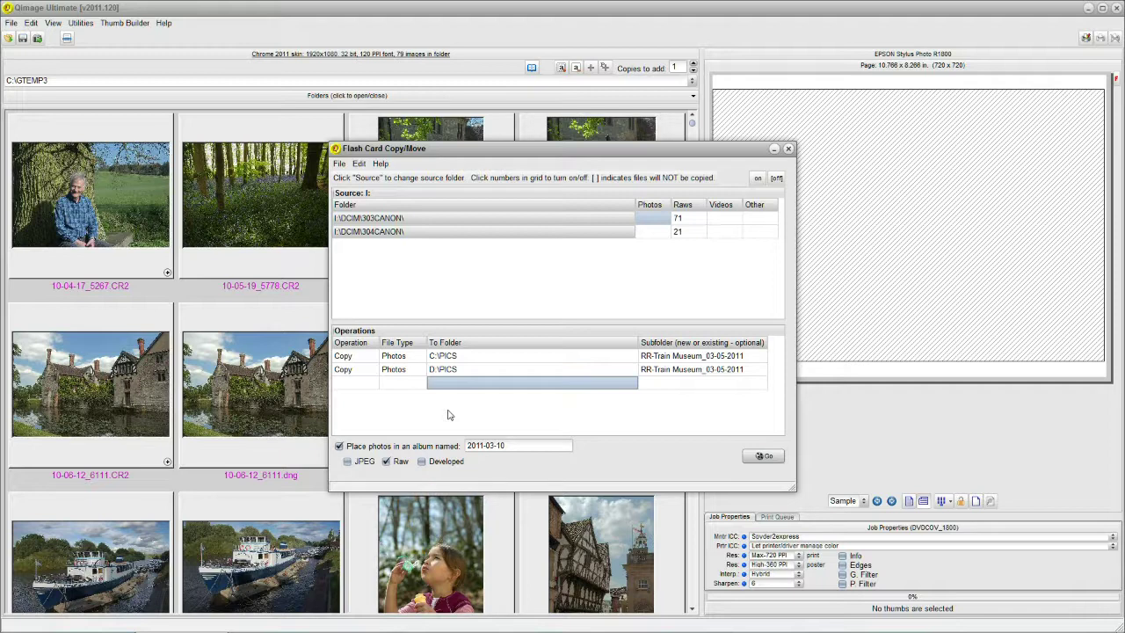
Step: Set the first copy job's destination folder to C:\PICS
{"action": "left_click", "coordinate": [448, 356]}
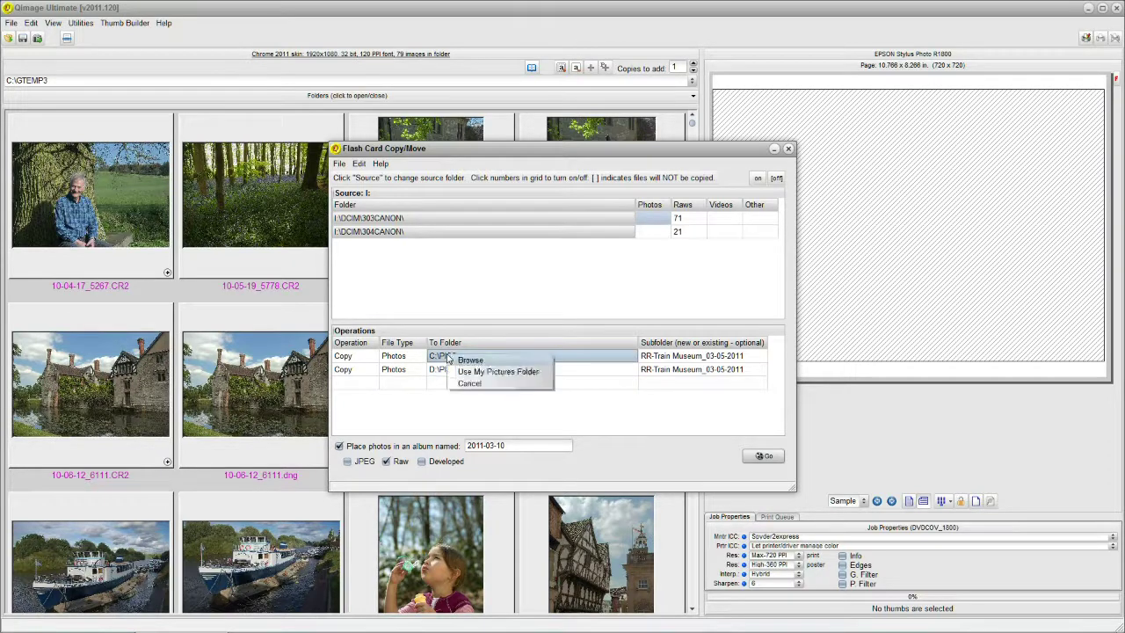
{"action": "left_click", "coordinate": [466, 360]}
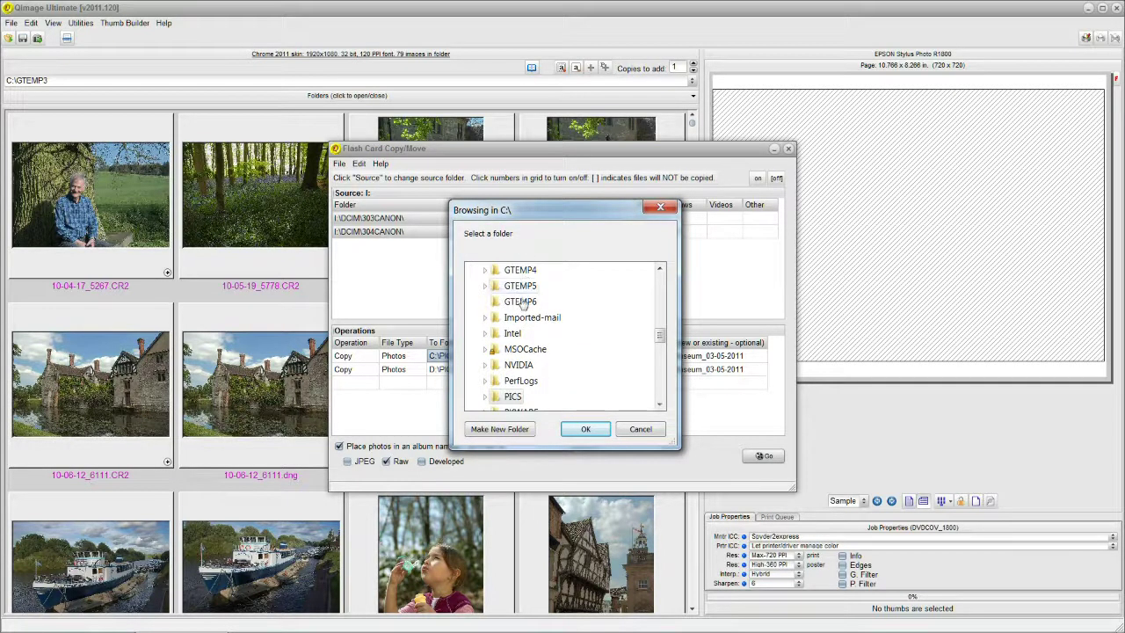
{"action": "left_click", "coordinate": [511, 397]}
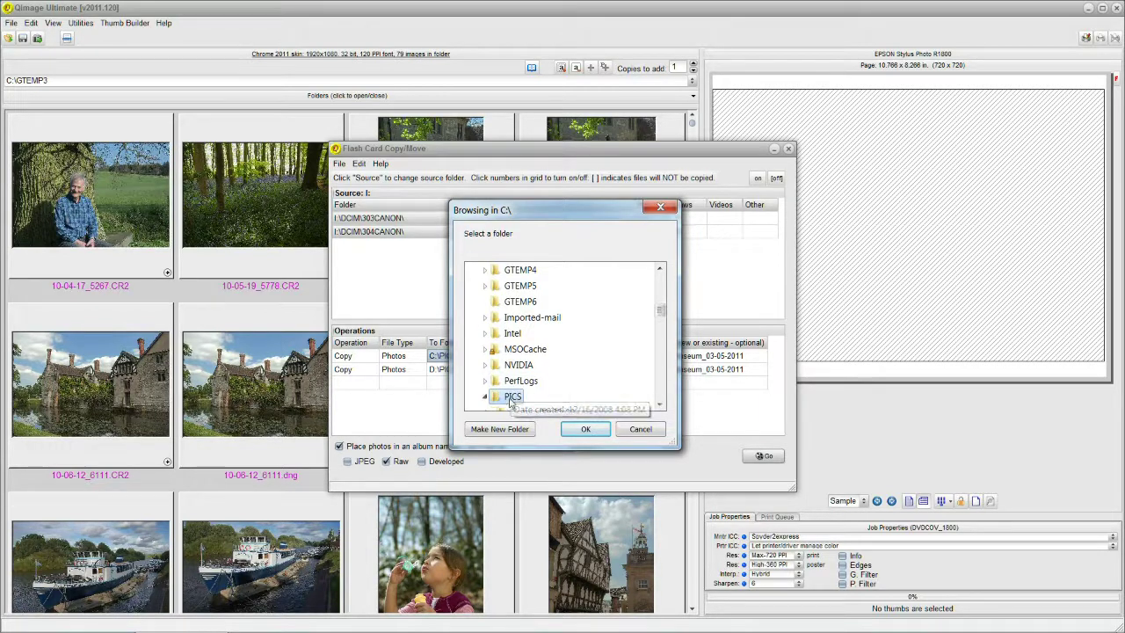
{"action": "left_click", "coordinate": [585, 429]}
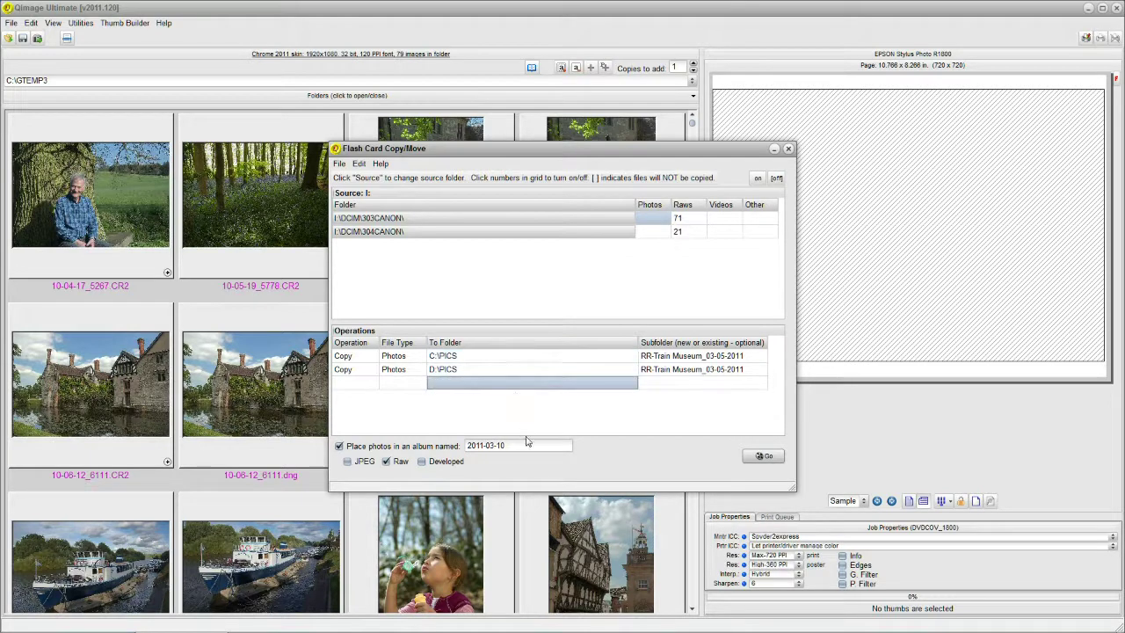
Step: Apply the RR-Train Museum_03-05-2011 subfolder name to both copy jobs
{"action": "left_click", "coordinate": [703, 373]}
{"action": "left_click", "coordinate": [763, 356]}
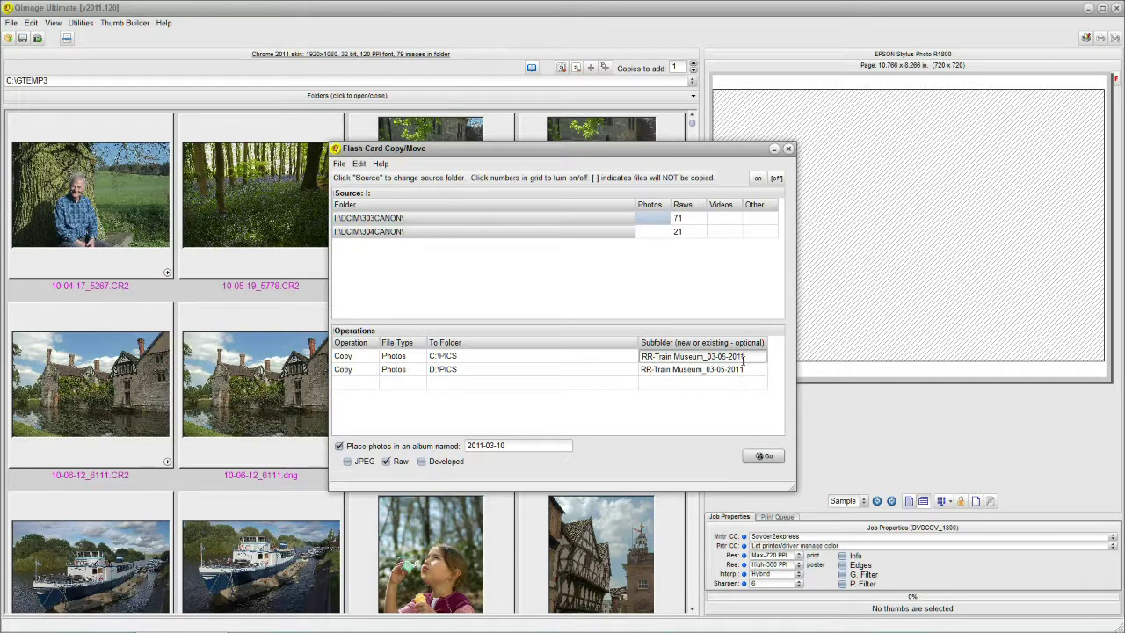
{"action": "double_click", "coordinate": [747, 357]}
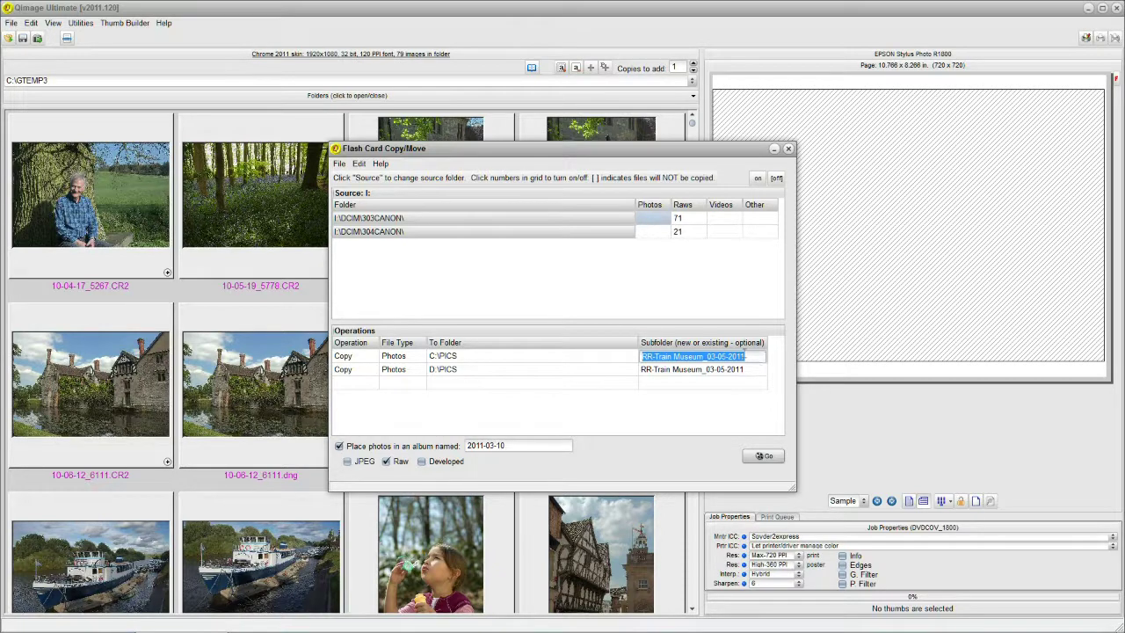
{"action": "right_click", "coordinate": [743, 356]}
{"action": "left_click", "coordinate": [788, 408]}
{"action": "left_click", "coordinate": [372, 371]}
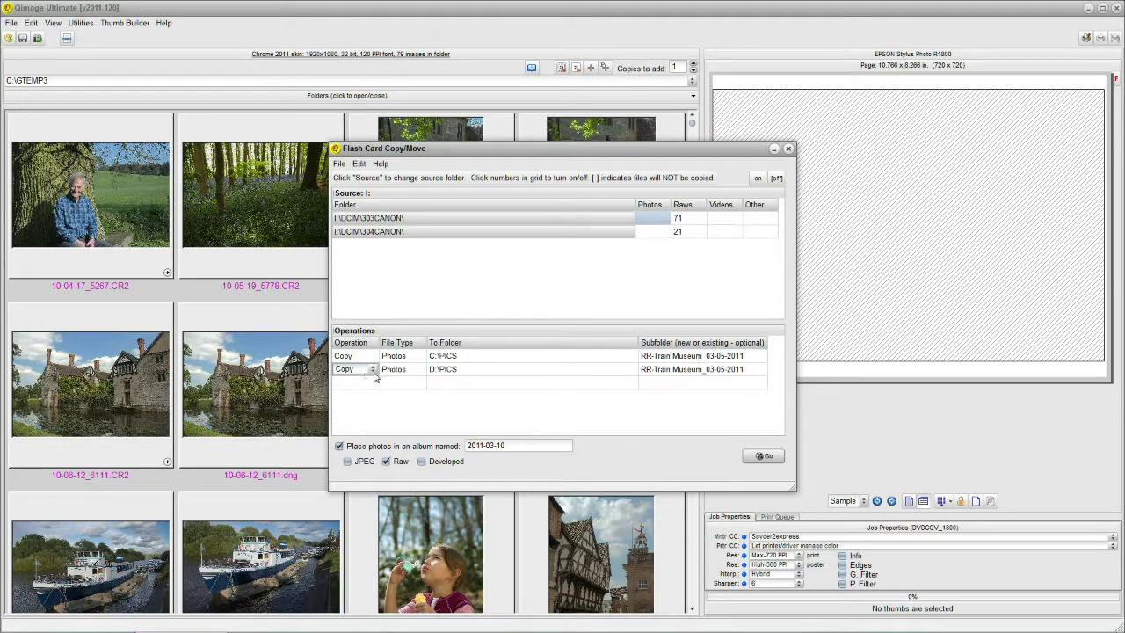
{"action": "left_click", "coordinate": [372, 370]}
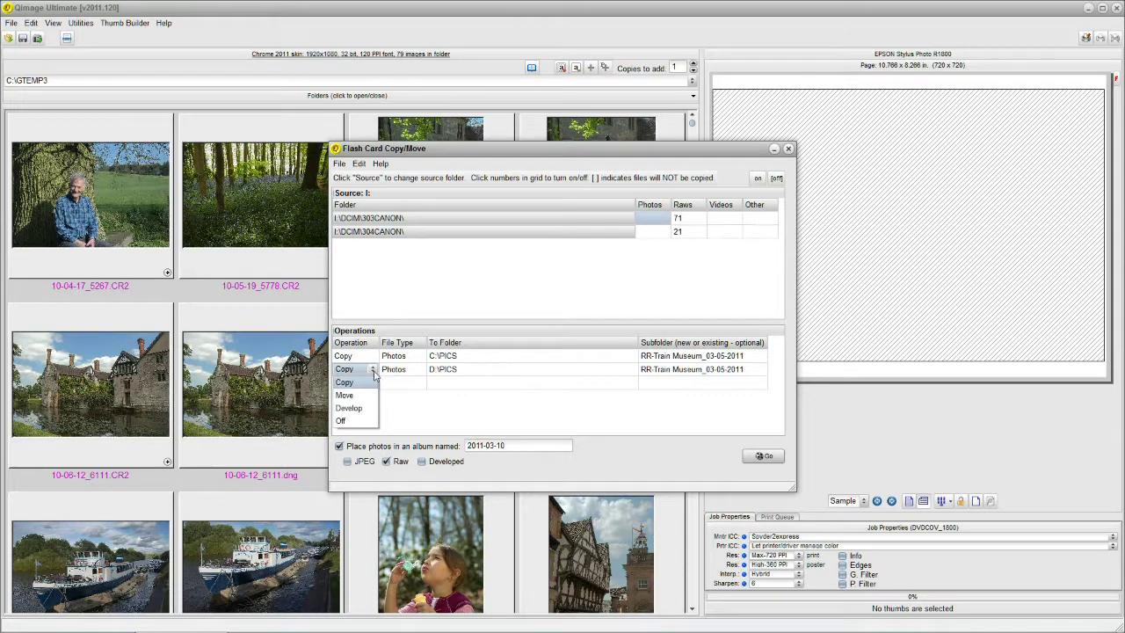
{"action": "left_click", "coordinate": [356, 397]}
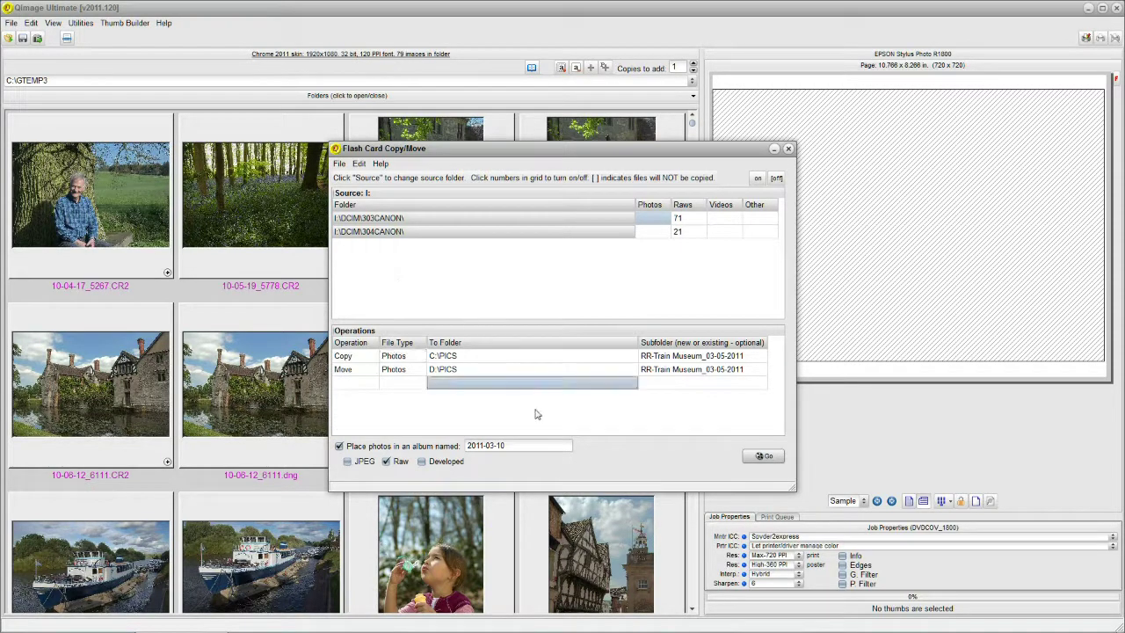
{"action": "left_click", "coordinate": [369, 381]}
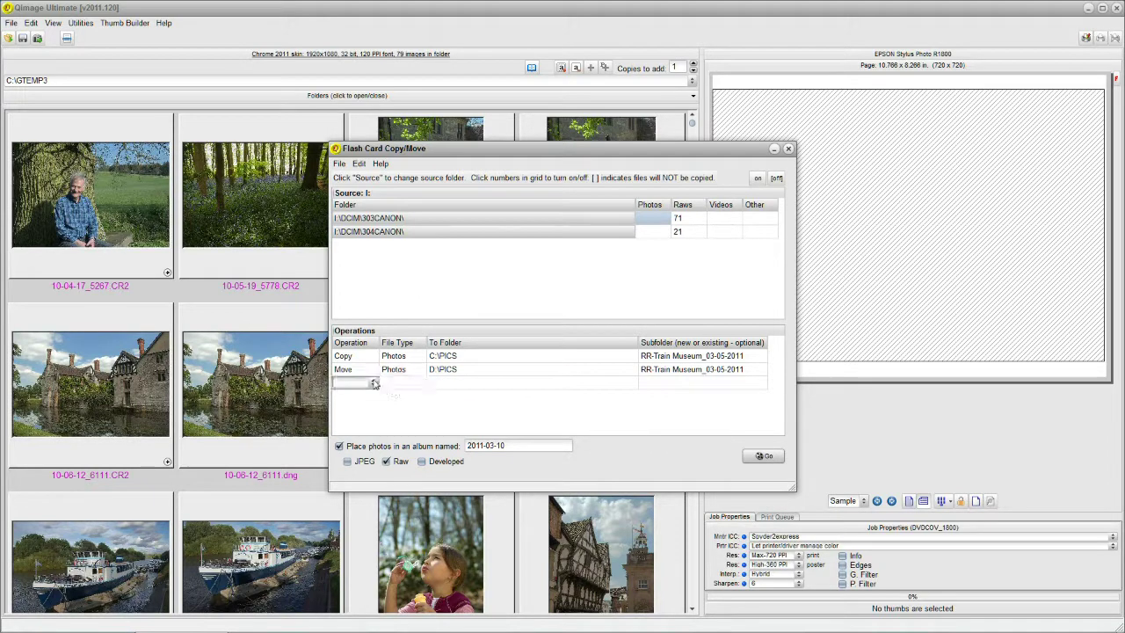
{"action": "left_click", "coordinate": [365, 371]}
{"action": "left_click", "coordinate": [366, 374]}
{"action": "left_click", "coordinate": [373, 401]}
{"action": "left_click", "coordinate": [373, 369]}
{"action": "left_click", "coordinate": [355, 393]}
Step: Run all operations to copy the 184 photos to both drives, then close the status report
{"action": "left_click", "coordinate": [766, 456]}
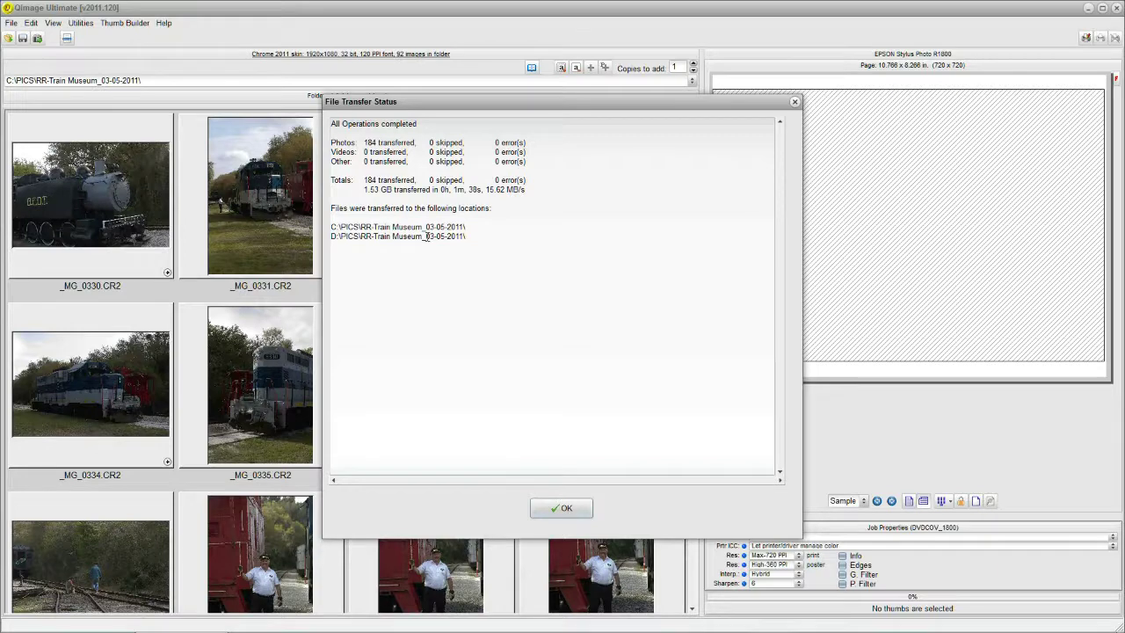
{"action": "left_click", "coordinate": [561, 507]}
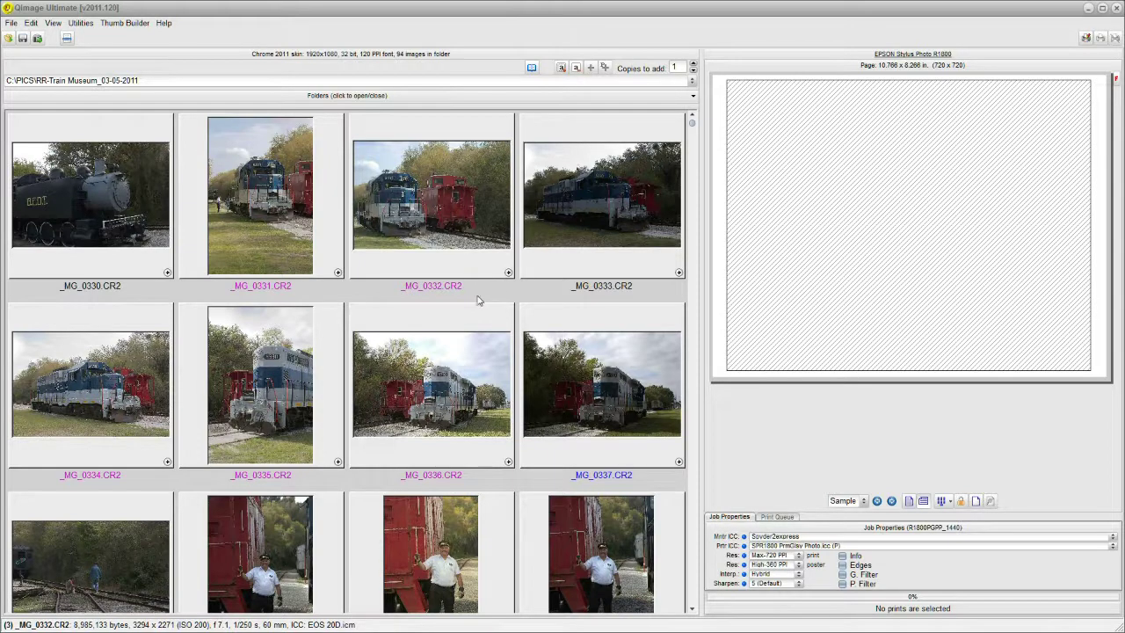
Step: Select the _MG_0336 thumbnail and scroll through the 94 copied images to _MG_0365.CR2
{"action": "left_click", "coordinate": [437, 397]}
{"action": "scroll", "coordinate": [436, 400], "scroll_direction": "down", "scroll_amount": 2}
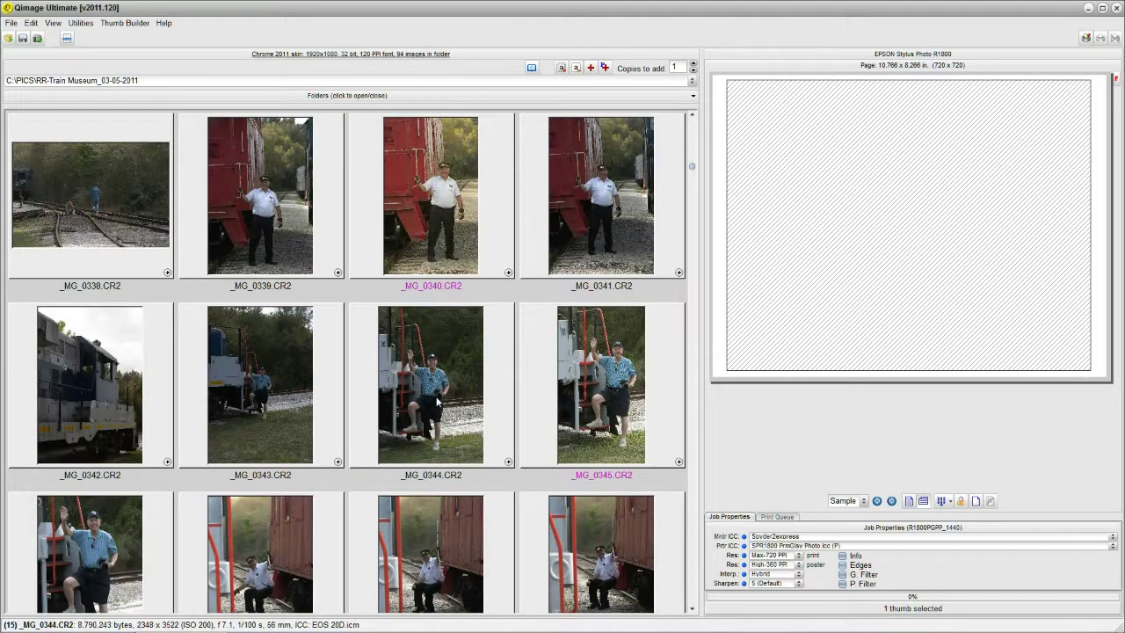
{"action": "scroll", "coordinate": [437, 398], "scroll_direction": "down", "scroll_amount": 2}
{"action": "scroll", "coordinate": [318, 385], "scroll_direction": "down", "scroll_amount": 1}
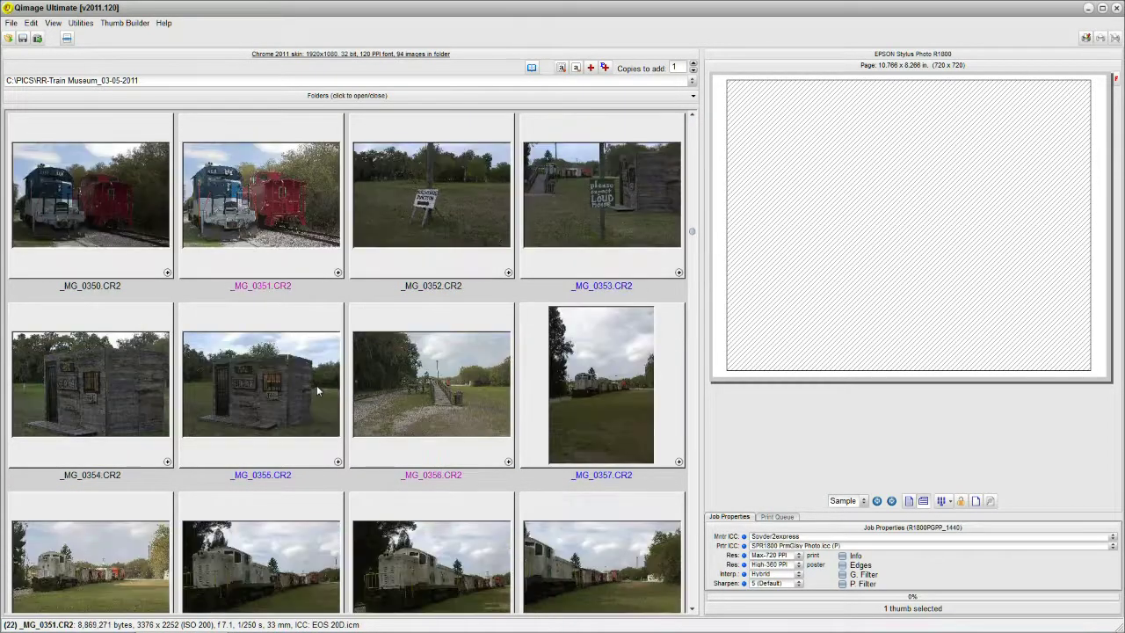
{"action": "scroll", "coordinate": [418, 441], "scroll_direction": "down", "scroll_amount": 1}
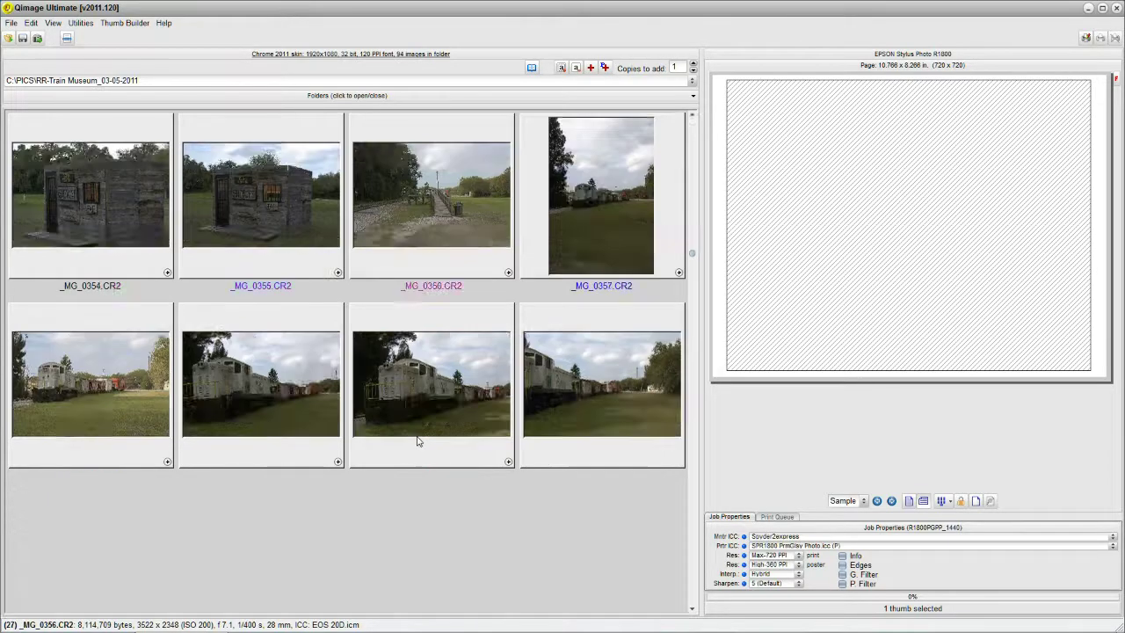
{"action": "scroll", "coordinate": [418, 442], "scroll_direction": "down", "scroll_amount": 1}
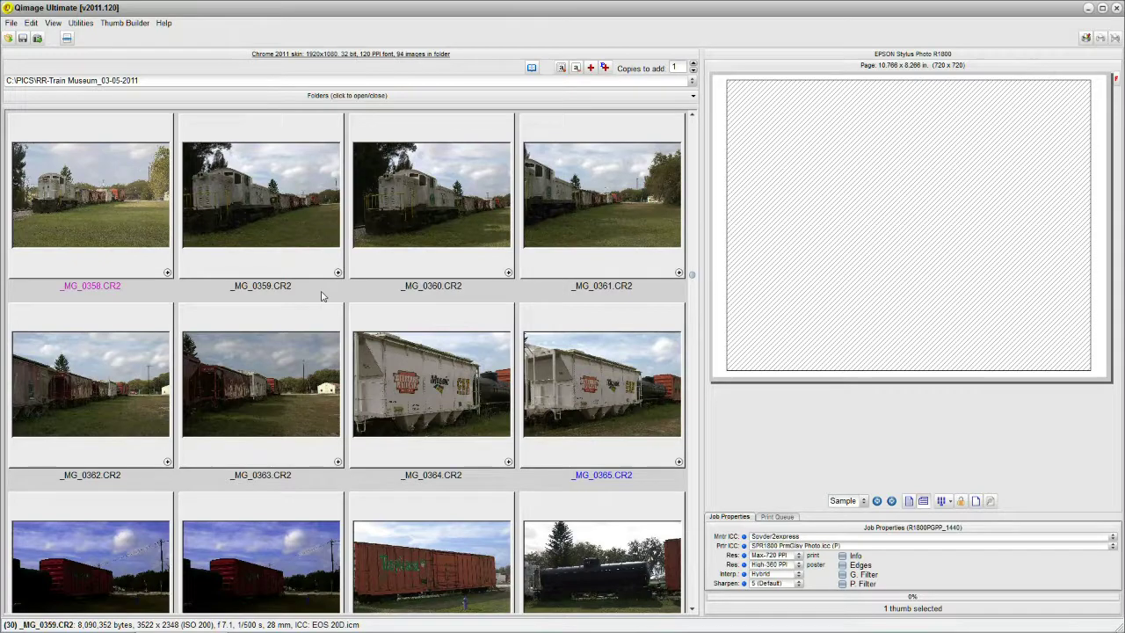
Step: Change the copy source from C:\GTEMP1 to C:\PICS\RR-Train Museum_03-05-2011, showing 2 photos and 92 raws
{"action": "left_click", "coordinate": [37, 38]}
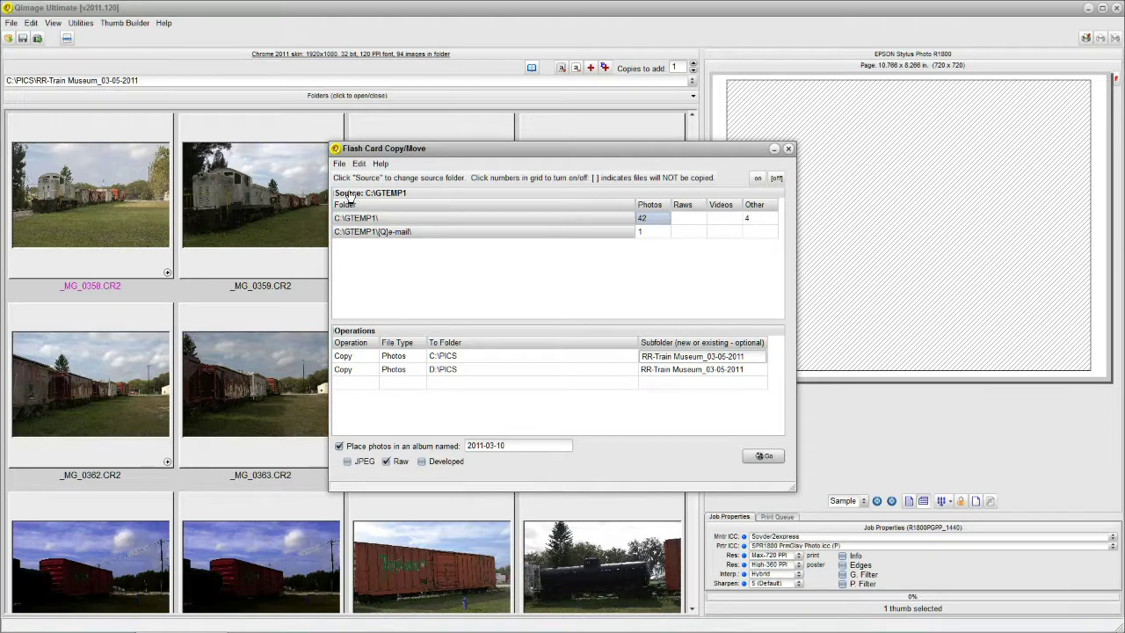
{"action": "left_click", "coordinate": [349, 195]}
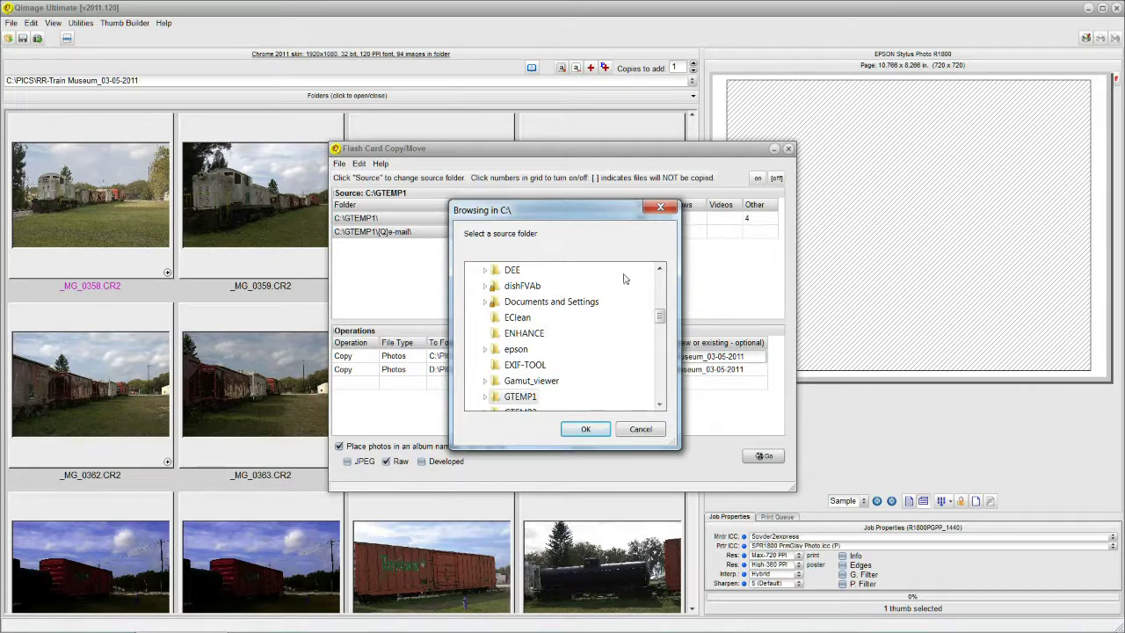
{"action": "left_click_drag", "start_coordinate": [660, 316], "coordinate": [660, 343]}
{"action": "left_click", "coordinate": [518, 351]}
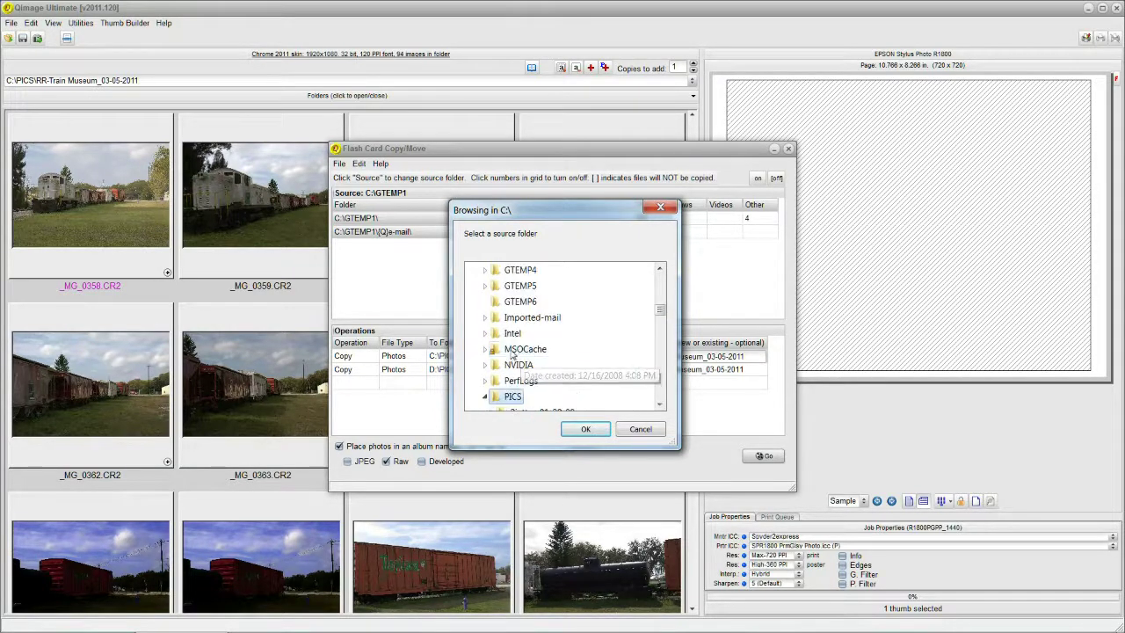
{"action": "left_click_drag", "start_coordinate": [660, 312], "coordinate": [667, 353]}
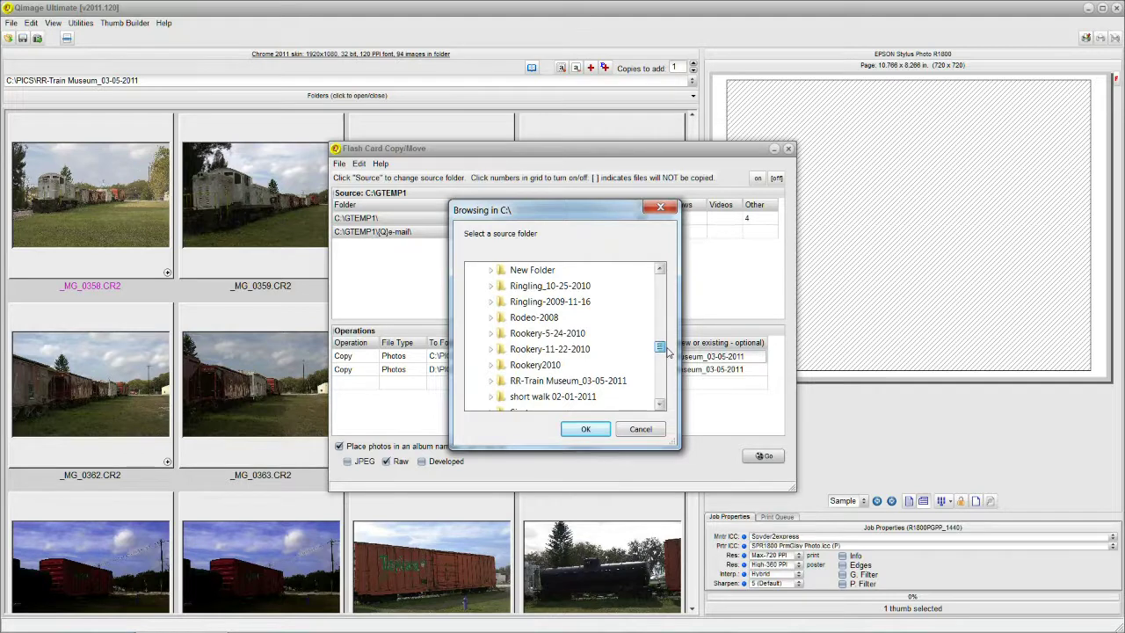
{"action": "double_click", "coordinate": [566, 384]}
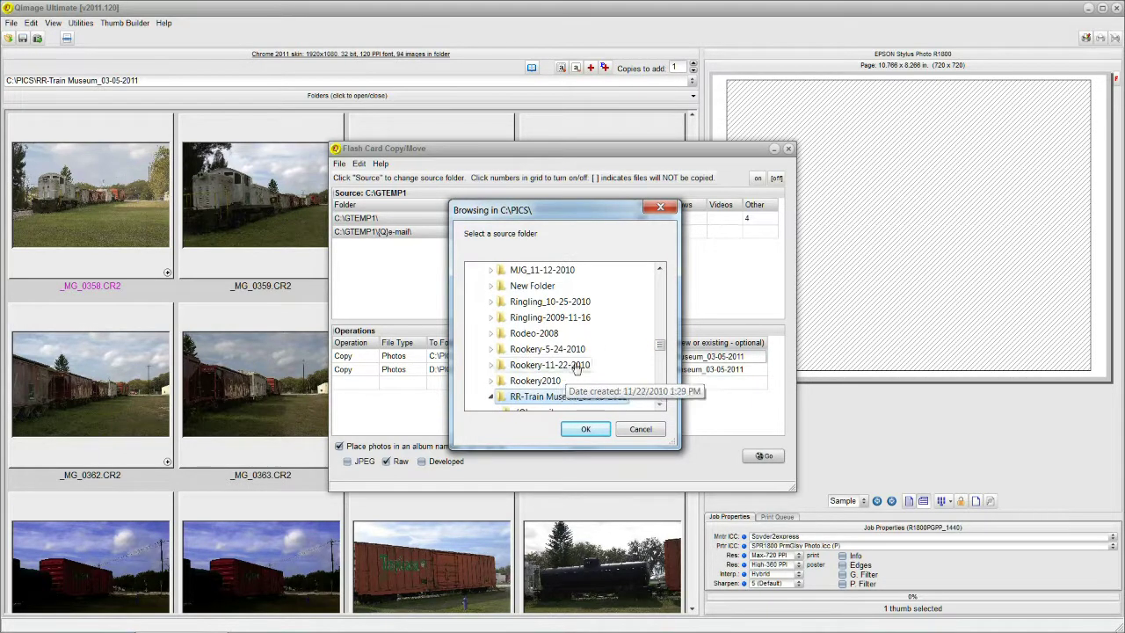
{"action": "left_click", "coordinate": [584, 429]}
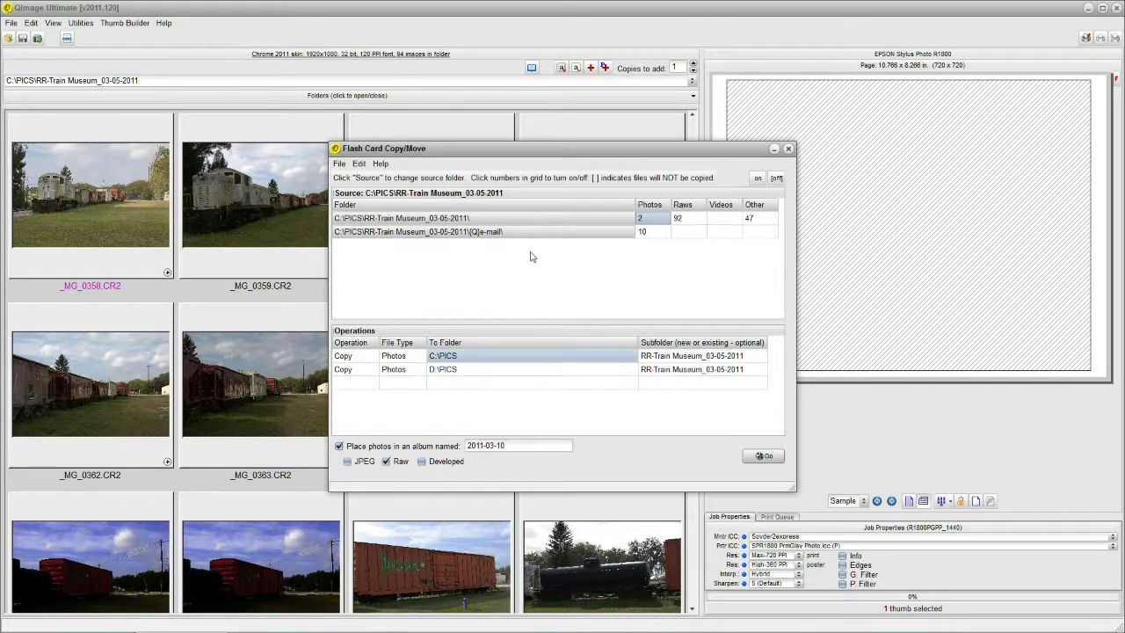
{"action": "left_click", "coordinate": [339, 164]}
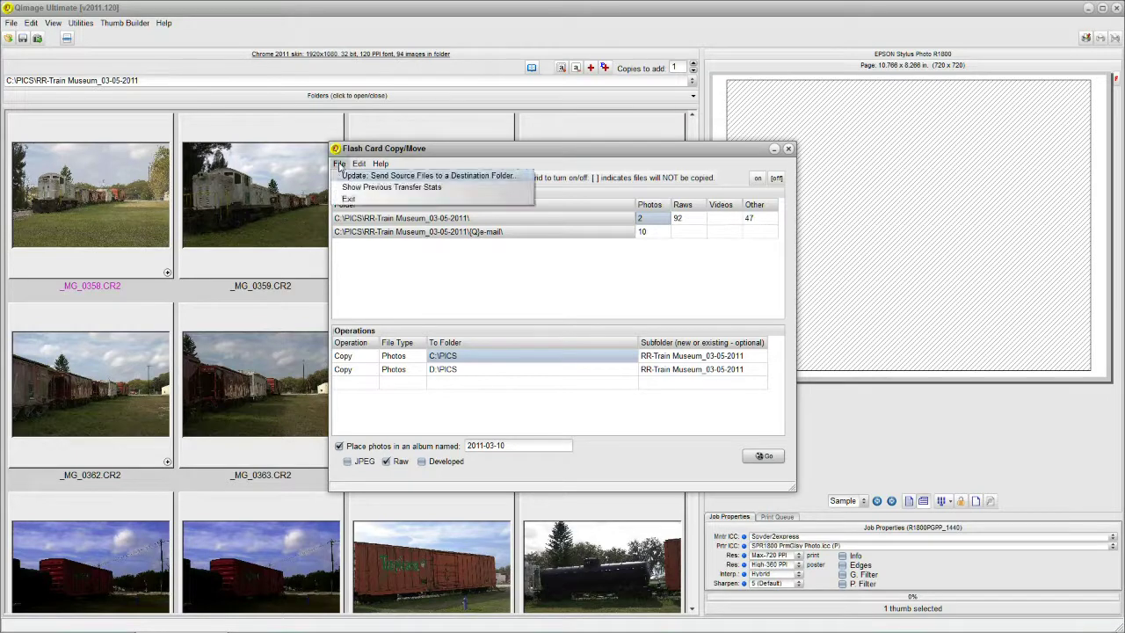
Step: Choose Update: Send Source Files to a Destination Folder and select D:\PICS\RR-Train Museum_03-05-2011
{"action": "left_click", "coordinate": [475, 176]}
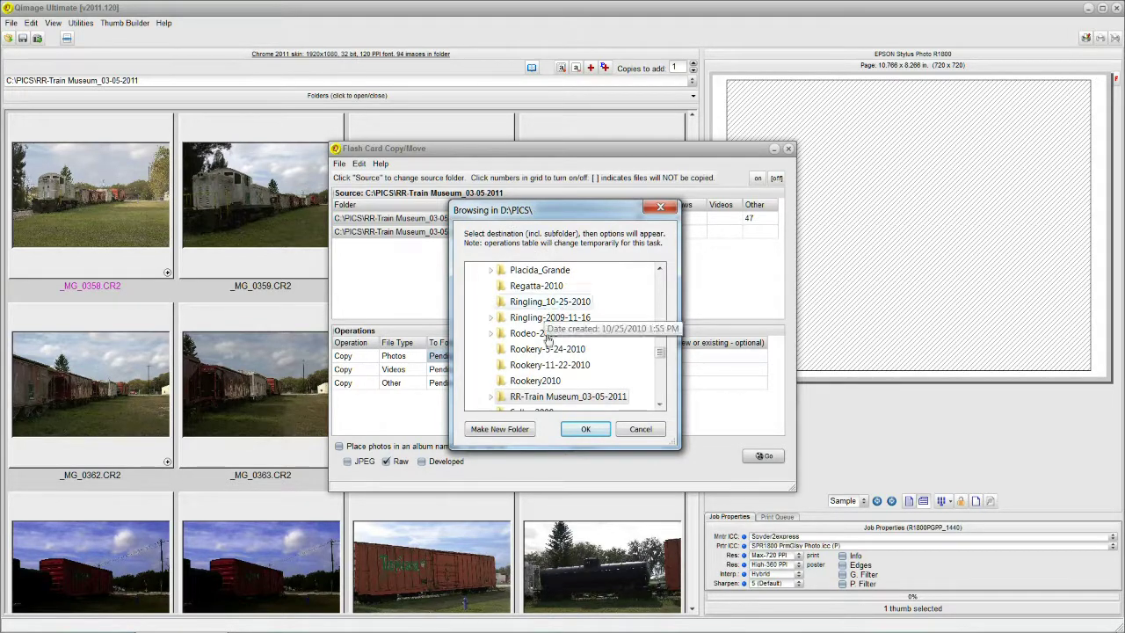
{"action": "left_click", "coordinate": [534, 397]}
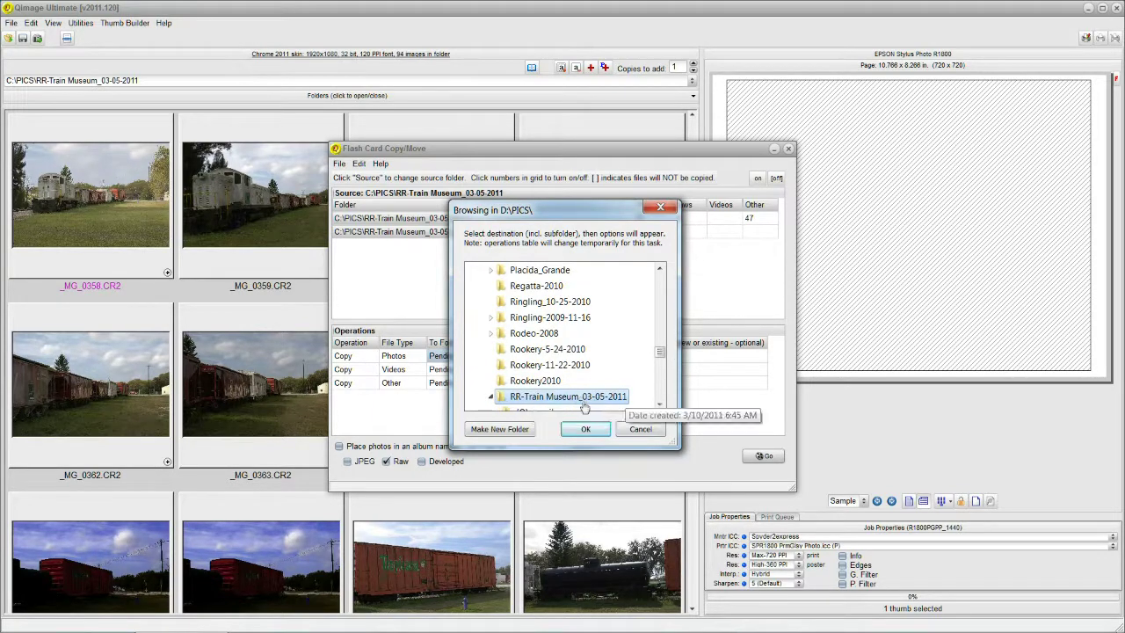
Step: Send all files, overwriting, to D:\PICS\RR-Train Museum_03-05-2011: 47 transferred, 104 skipped
{"action": "left_click", "coordinate": [585, 429]}
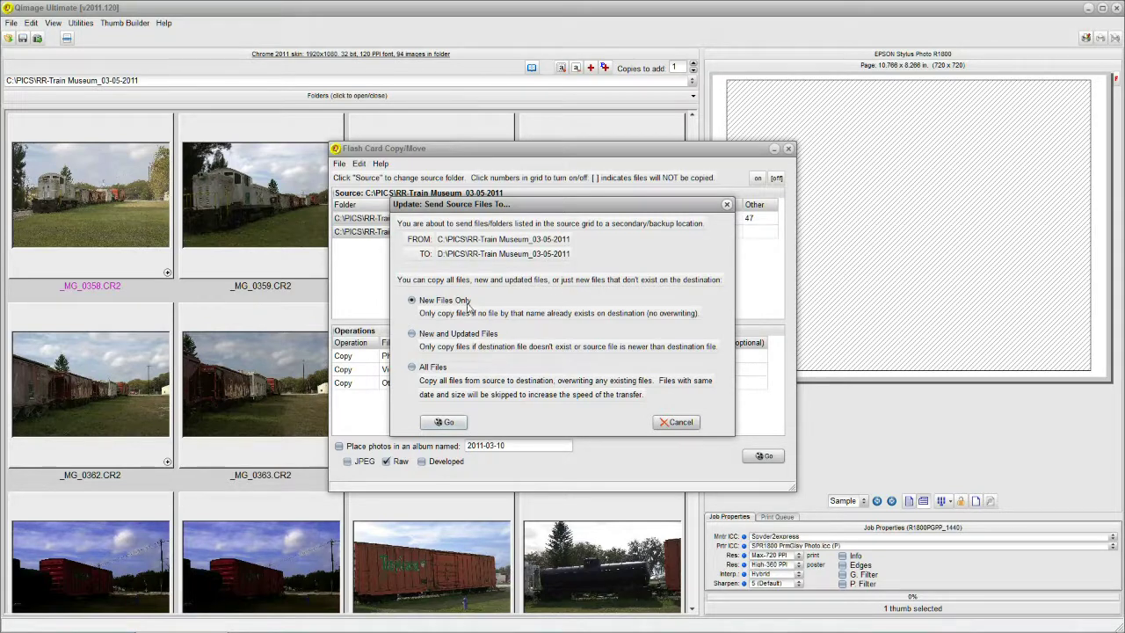
{"action": "left_click", "coordinate": [413, 368]}
{"action": "left_click", "coordinate": [447, 422]}
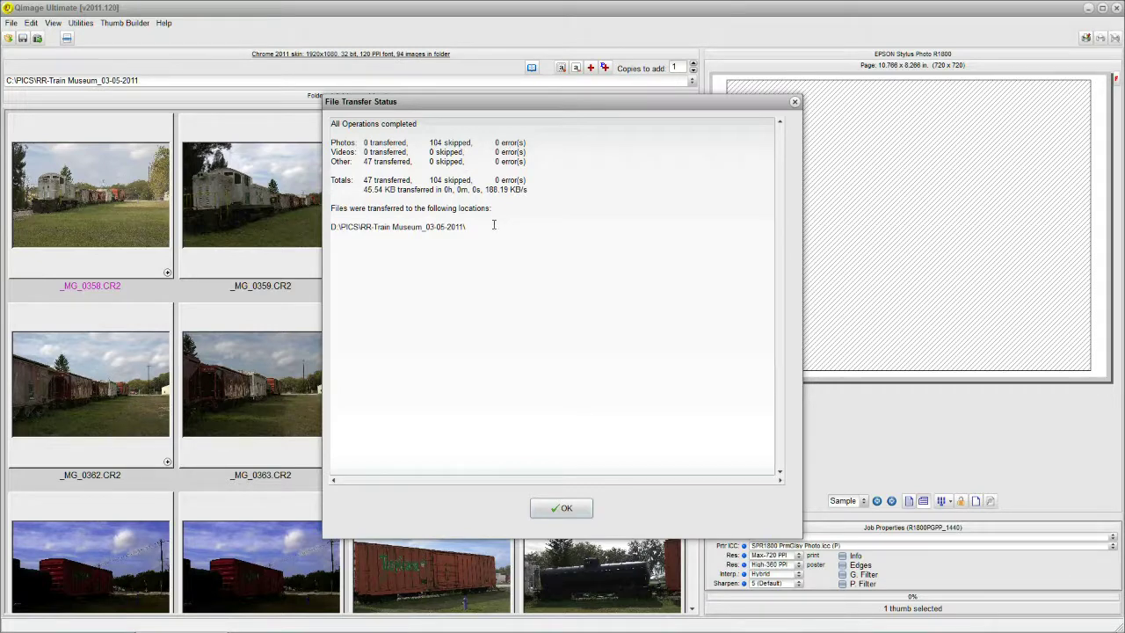
{"action": "left_click", "coordinate": [566, 509]}
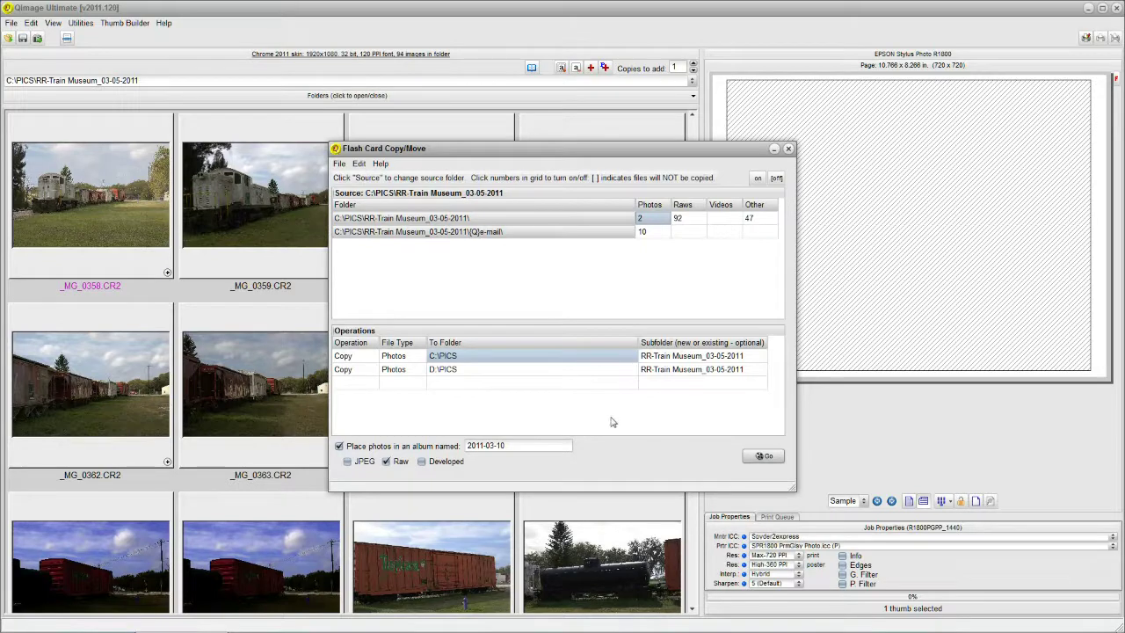
Step: Click through the three Operations rows' destination cells without changing them
{"action": "left_click", "coordinate": [551, 396]}
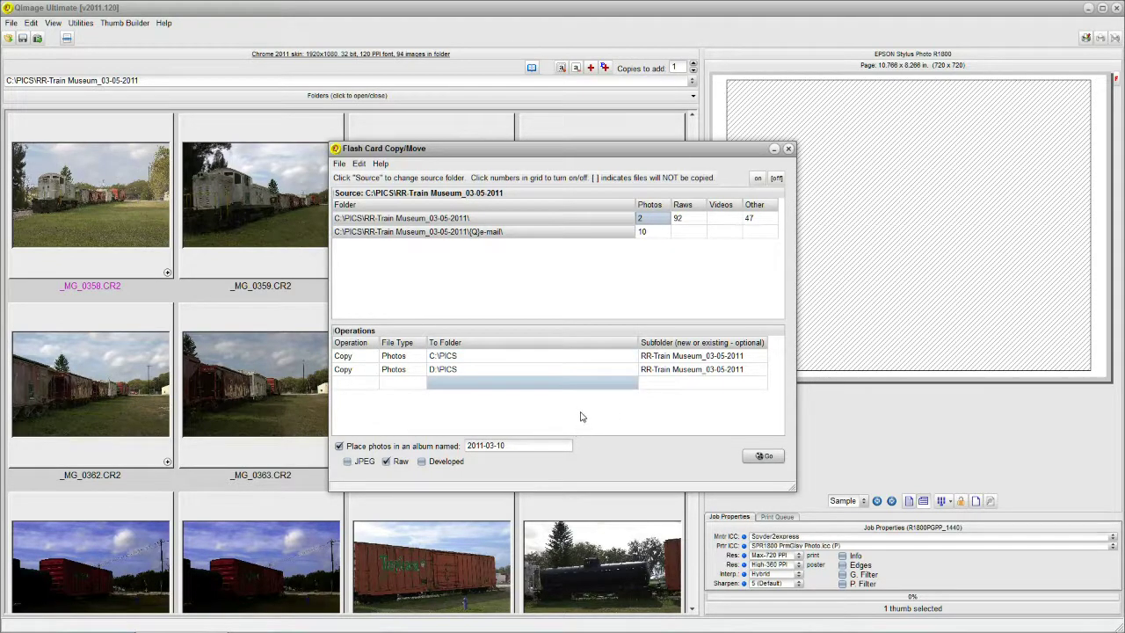
{"action": "left_click", "coordinate": [577, 353]}
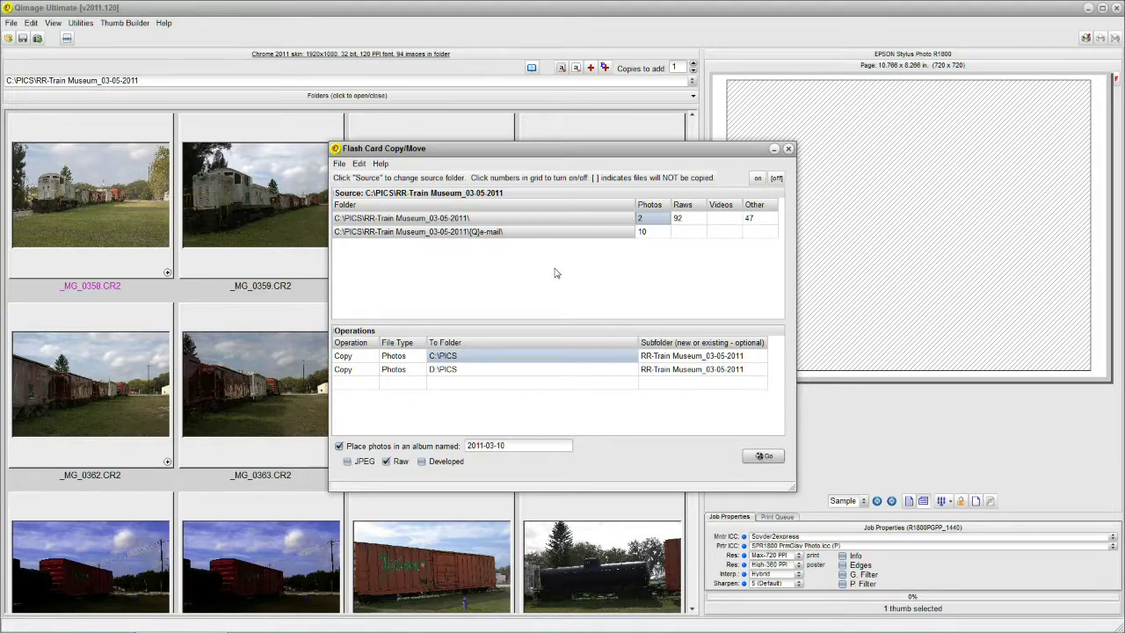
{"action": "left_click", "coordinate": [540, 387]}
{"action": "left_click", "coordinate": [447, 371]}
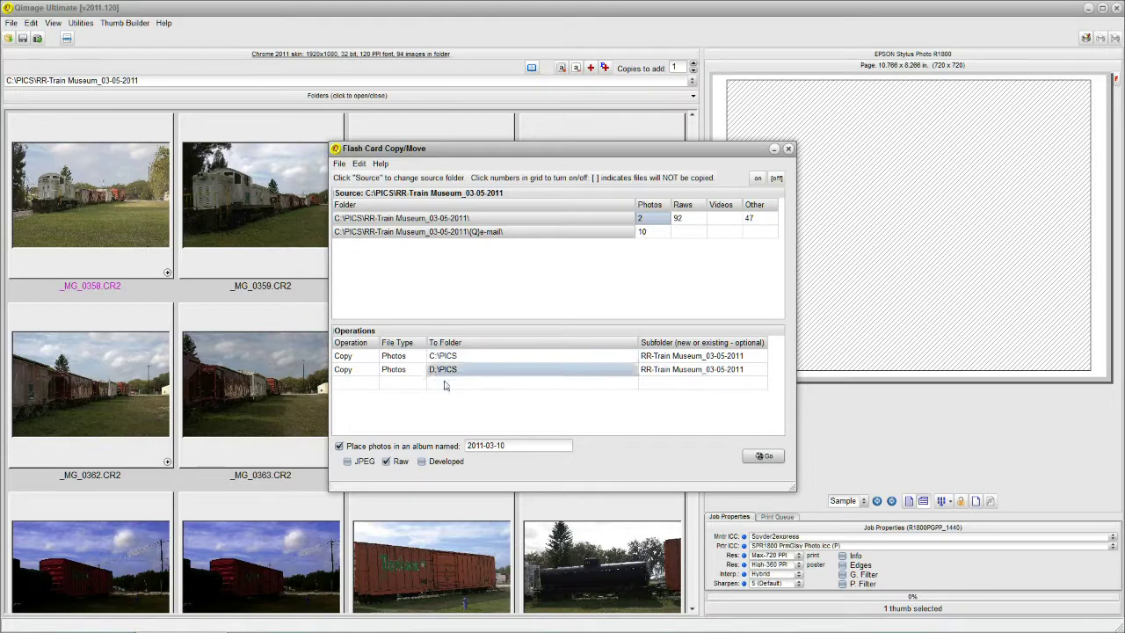
{"action": "left_click", "coordinate": [444, 384]}
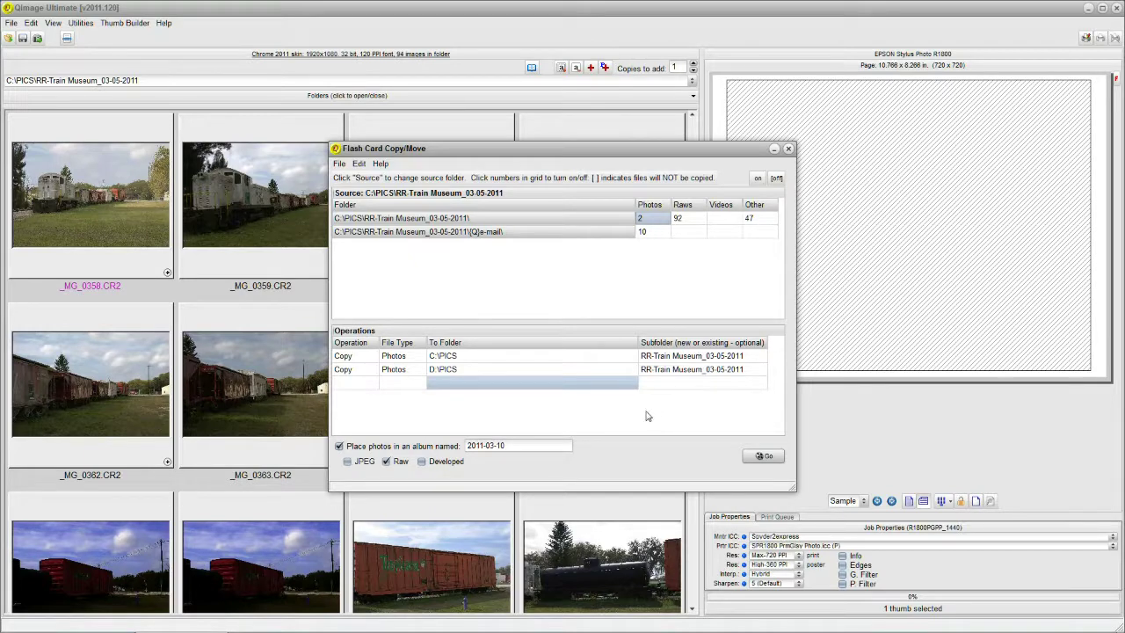
Step: Select the first row's subfolder name and open its options menu without applying anything
{"action": "left_click", "coordinate": [694, 355]}
{"action": "left_click", "coordinate": [610, 385]}
{"action": "left_click", "coordinate": [733, 357]}
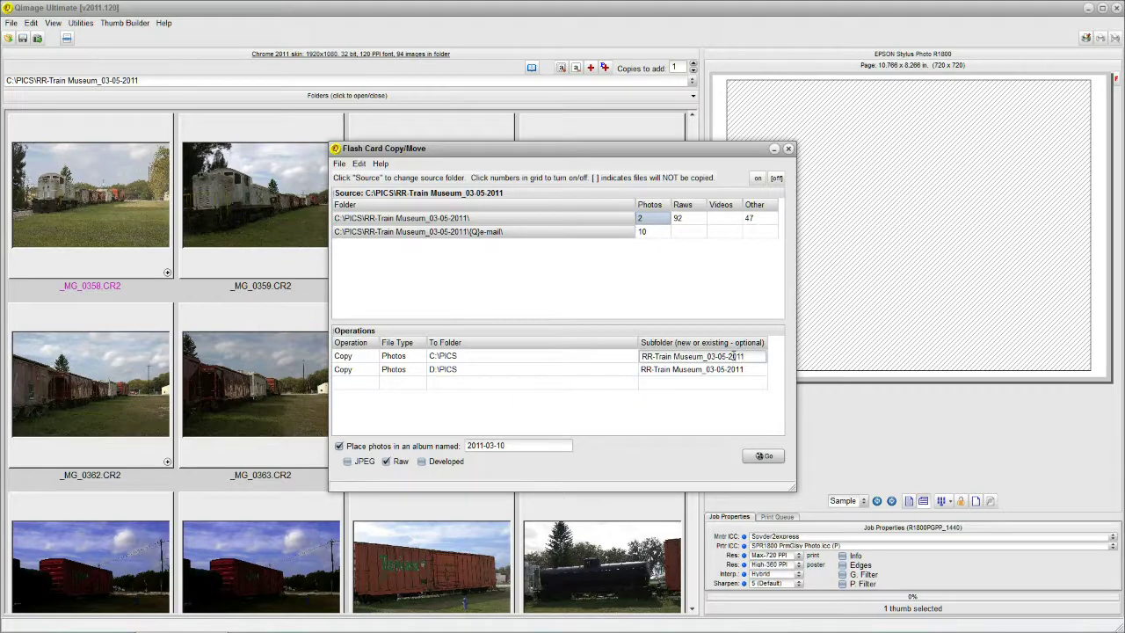
{"action": "double_click", "coordinate": [733, 357]}
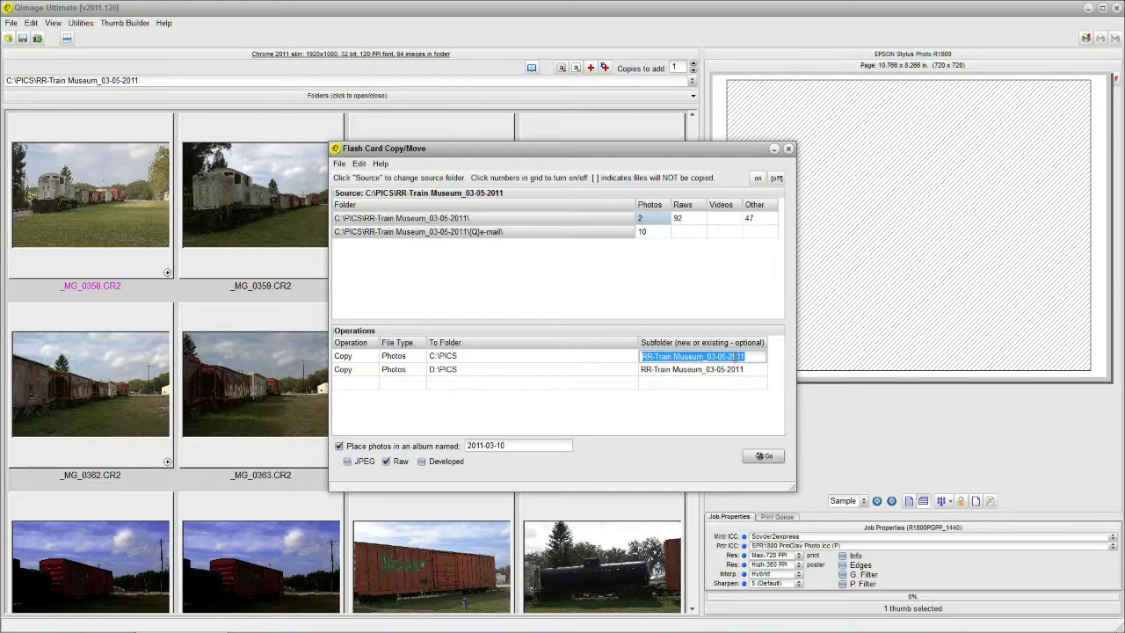
{"action": "right_click", "coordinate": [741, 357]}
{"action": "left_click", "coordinate": [756, 409]}
Step: Open and close the file commands list unused, then bring up the source-folder browser
{"action": "left_click", "coordinate": [339, 164]}
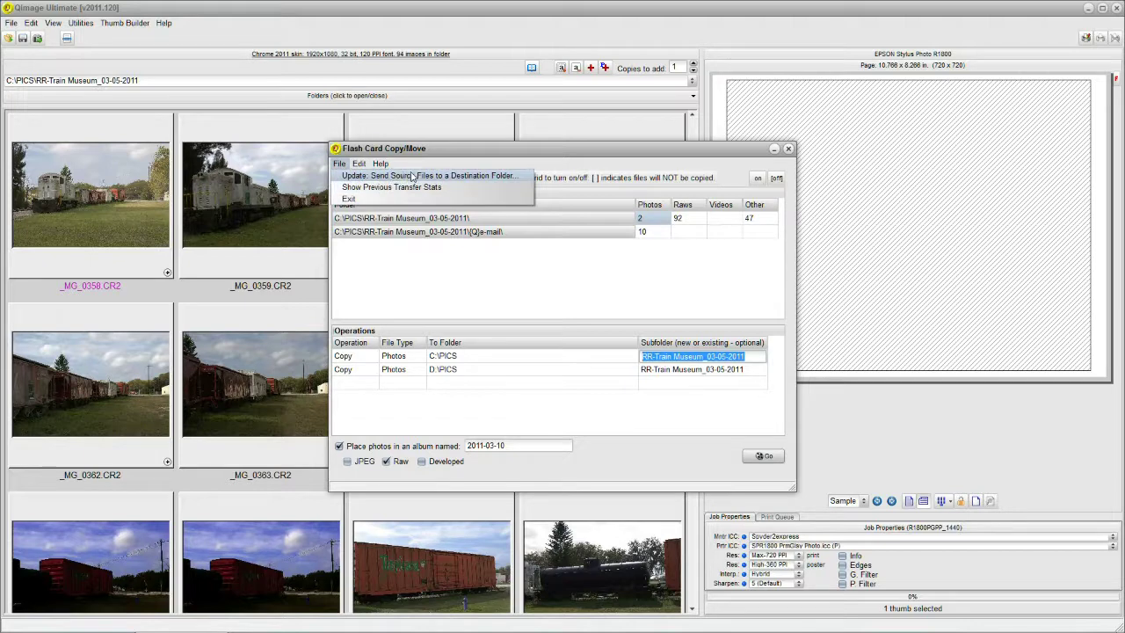
{"action": "left_click", "coordinate": [388, 267]}
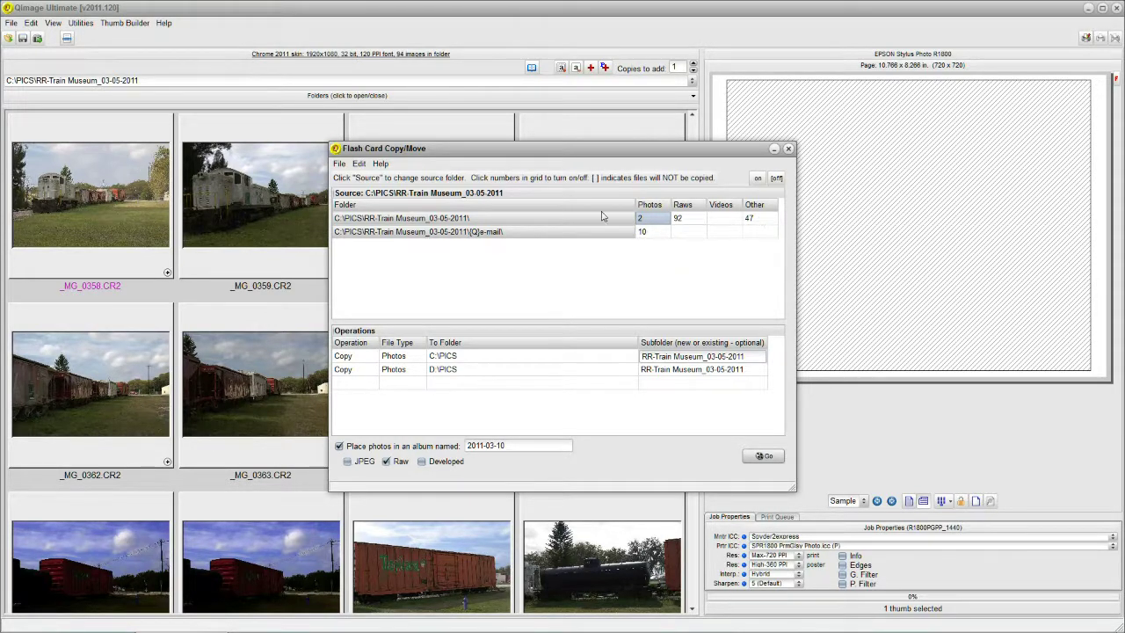
{"action": "left_click", "coordinate": [345, 197]}
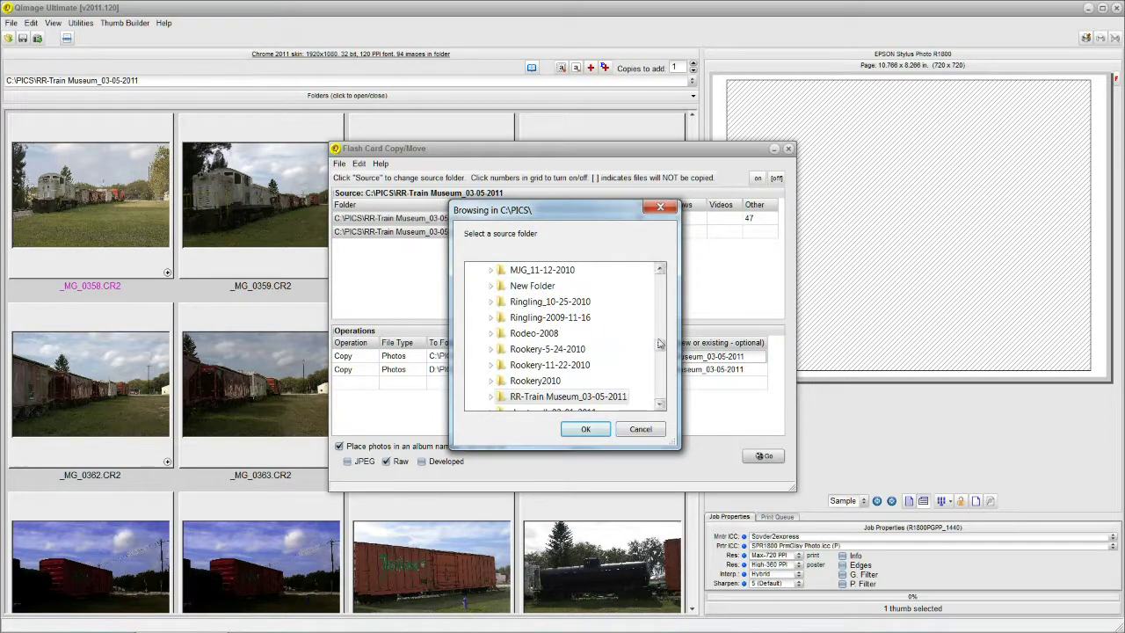
Step: Pick C:\PICS as the source folder, listing subfolders like 06-15-09_meadows with 5 photos, 40 raws
{"action": "left_click_drag", "start_coordinate": [659, 344], "coordinate": [659, 311]}
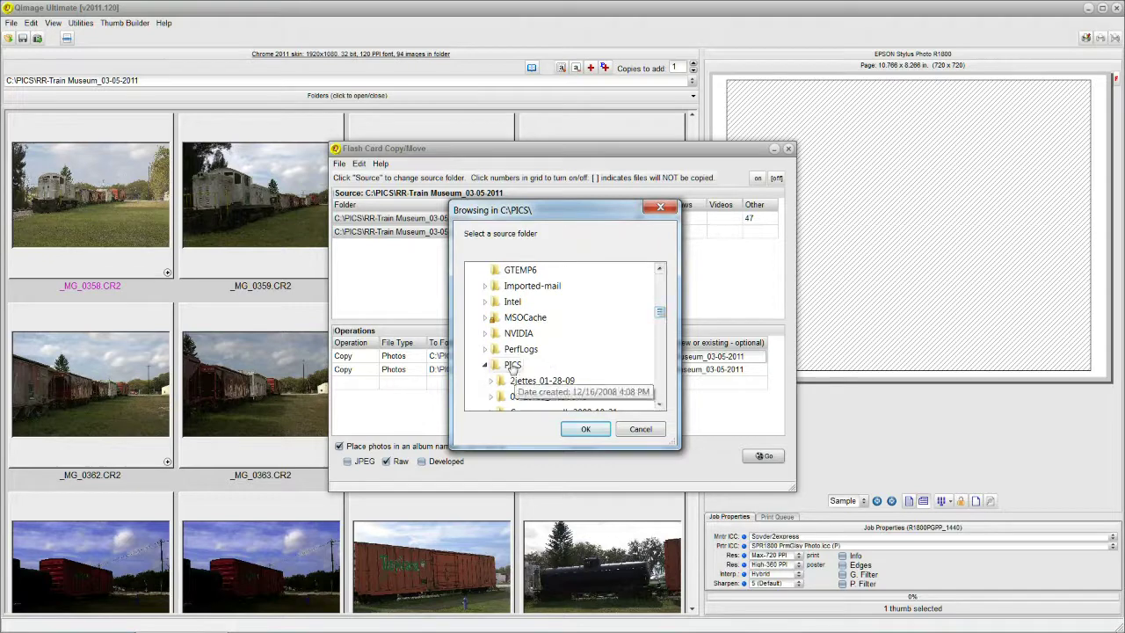
{"action": "left_click", "coordinate": [513, 365]}
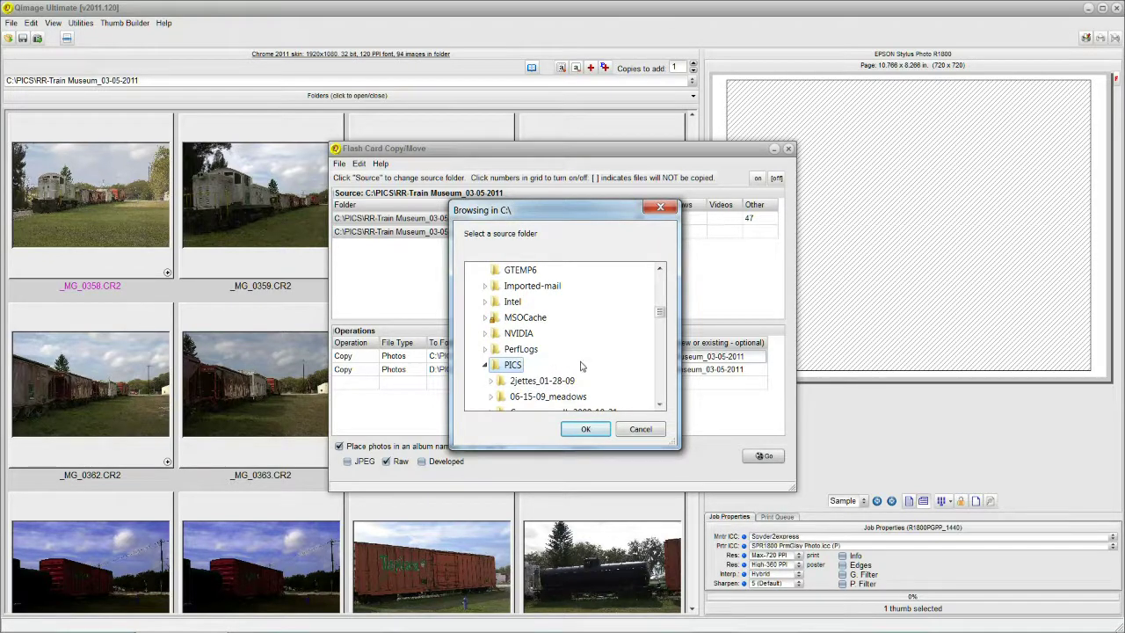
{"action": "left_click", "coordinate": [582, 429]}
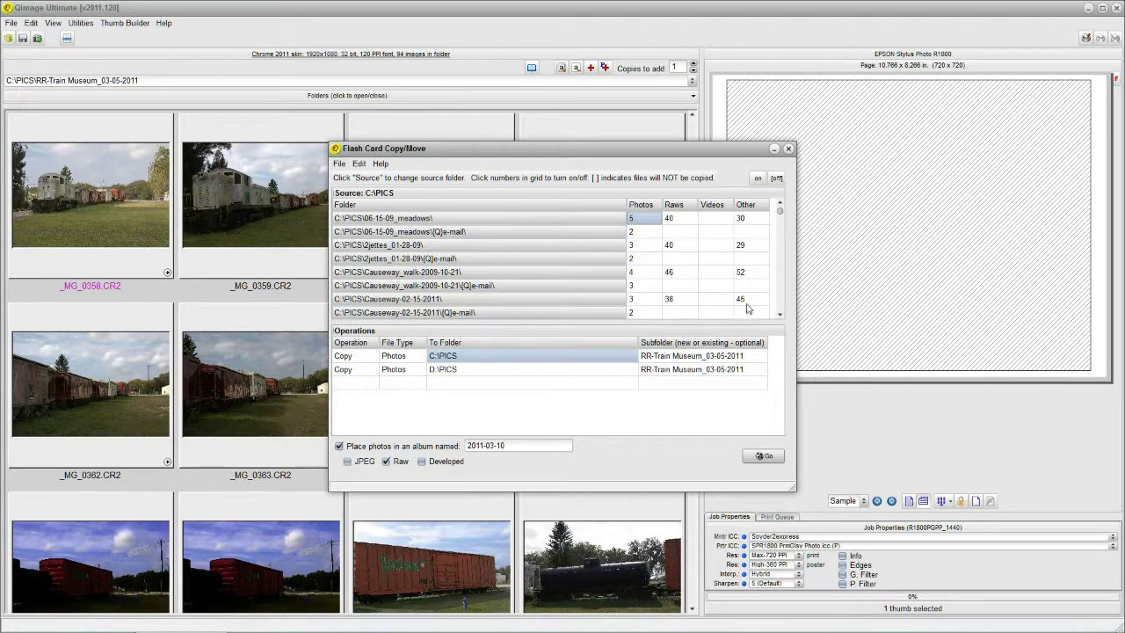
Step: Toggle file-count cells, turn off the first folders' files, then switch all source files back on
{"action": "left_click", "coordinate": [778, 314]}
{"action": "left_click", "coordinate": [778, 314]}
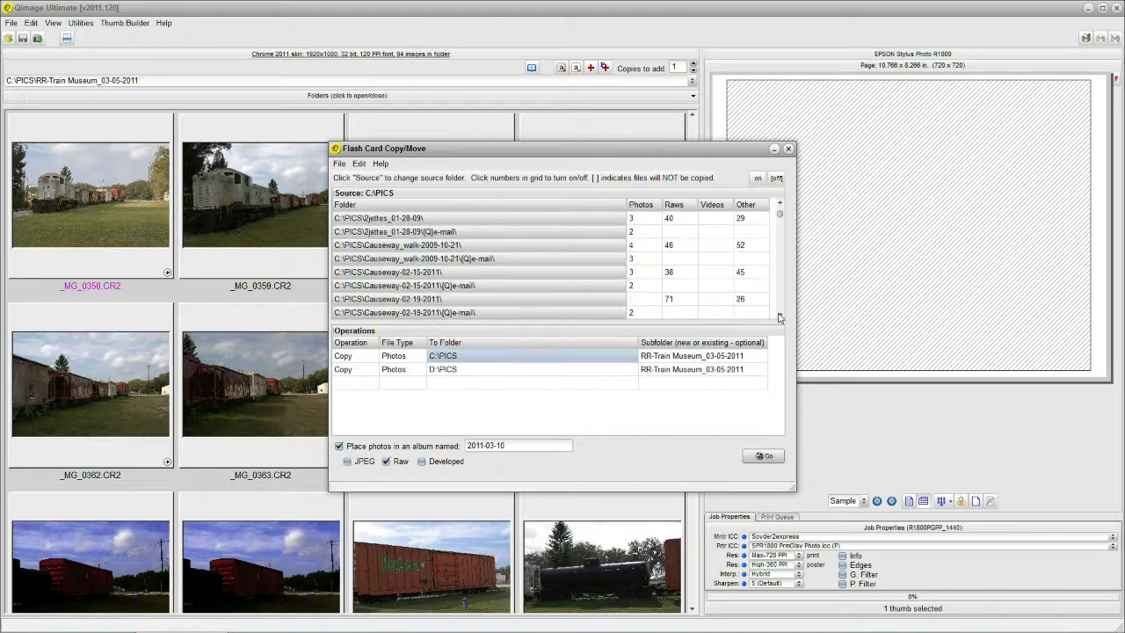
{"action": "left_click", "coordinate": [779, 313]}
{"action": "left_click", "coordinate": [778, 313]}
{"action": "left_click", "coordinate": [778, 314]}
{"action": "left_click", "coordinate": [779, 313]}
{"action": "left_click", "coordinate": [779, 313]}
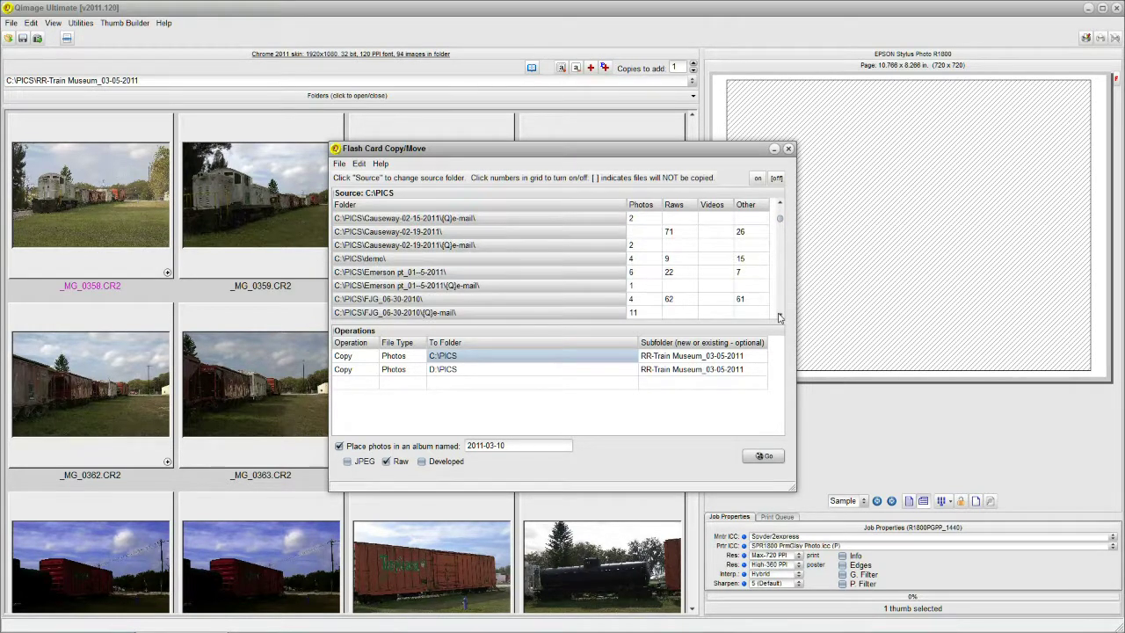
{"action": "left_click", "coordinate": [779, 203]}
{"action": "scroll", "coordinate": [779, 204], "scroll_direction": "up", "scroll_amount": 2}
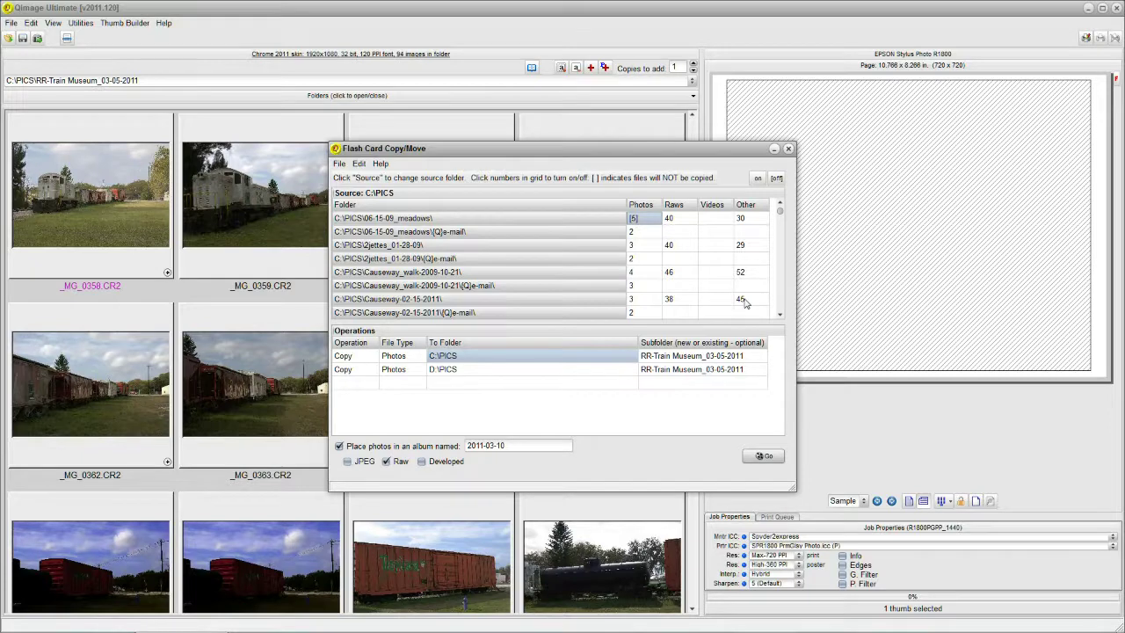
{"action": "left_click", "coordinate": [744, 301], "text": "shift"}
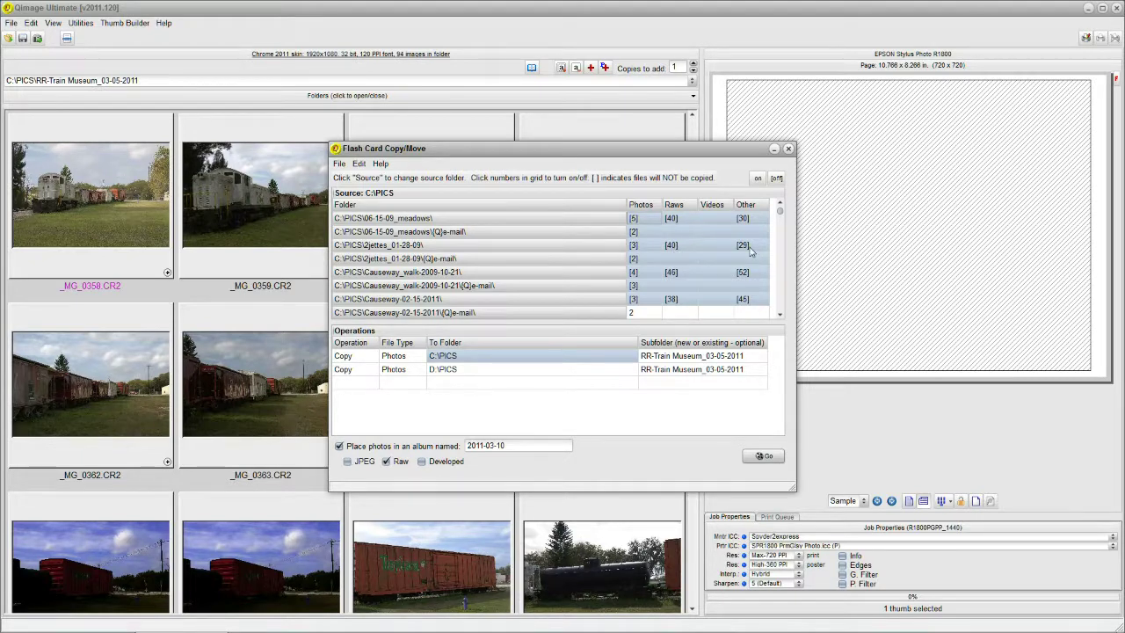
{"action": "left_click", "coordinate": [758, 179]}
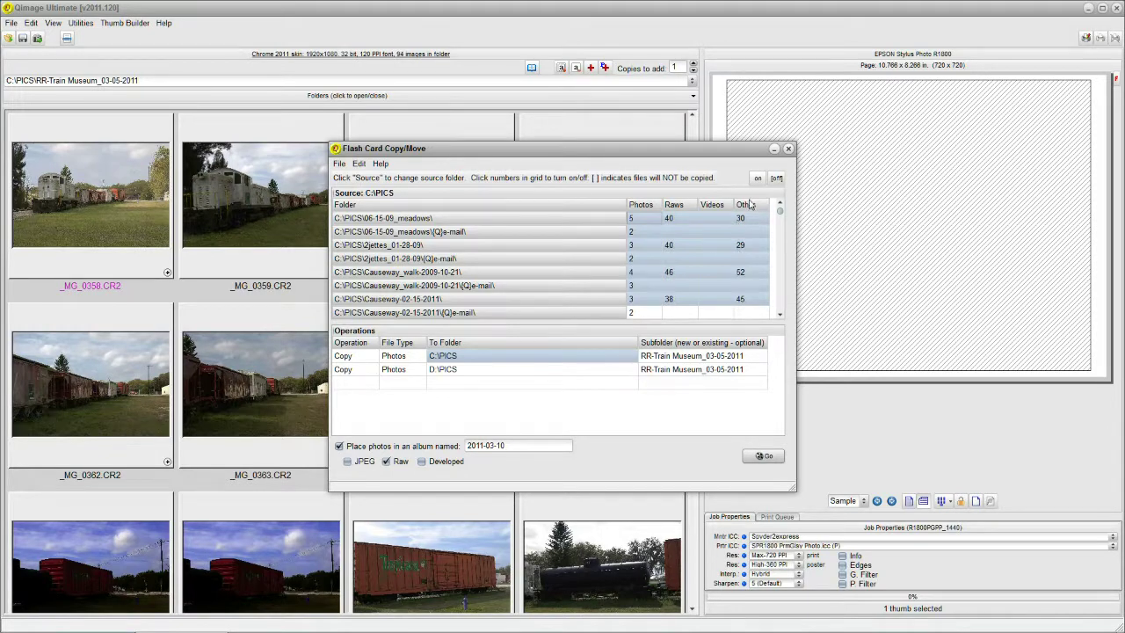
Step: Turn all source file counts off, then back on
{"action": "left_click", "coordinate": [777, 180]}
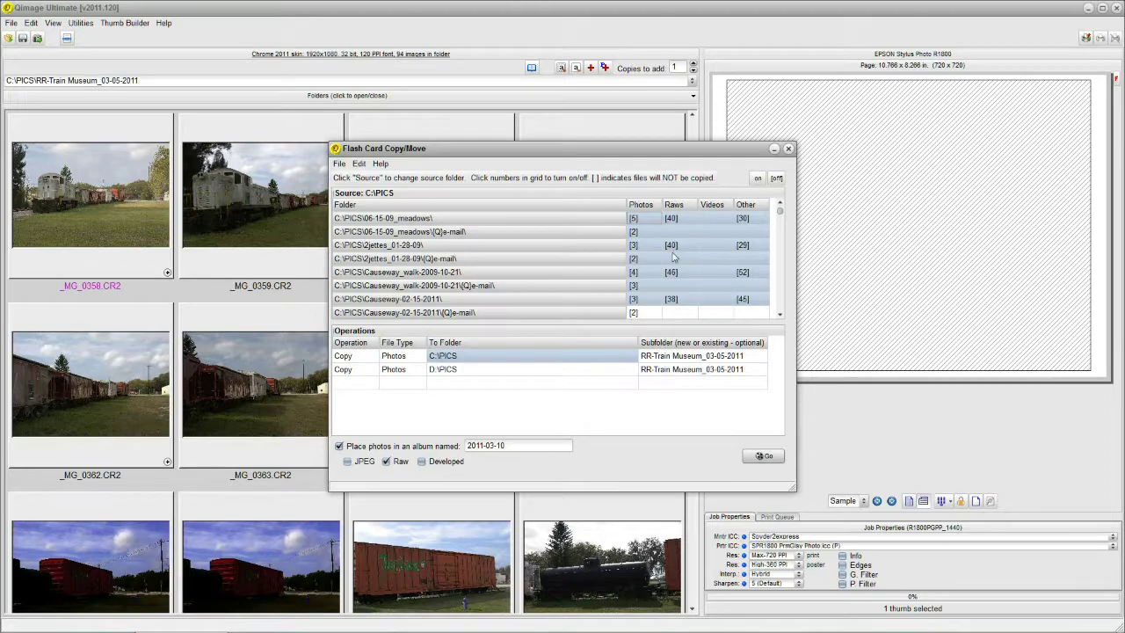
{"action": "left_click", "coordinate": [779, 314]}
{"action": "left_click", "coordinate": [779, 315]}
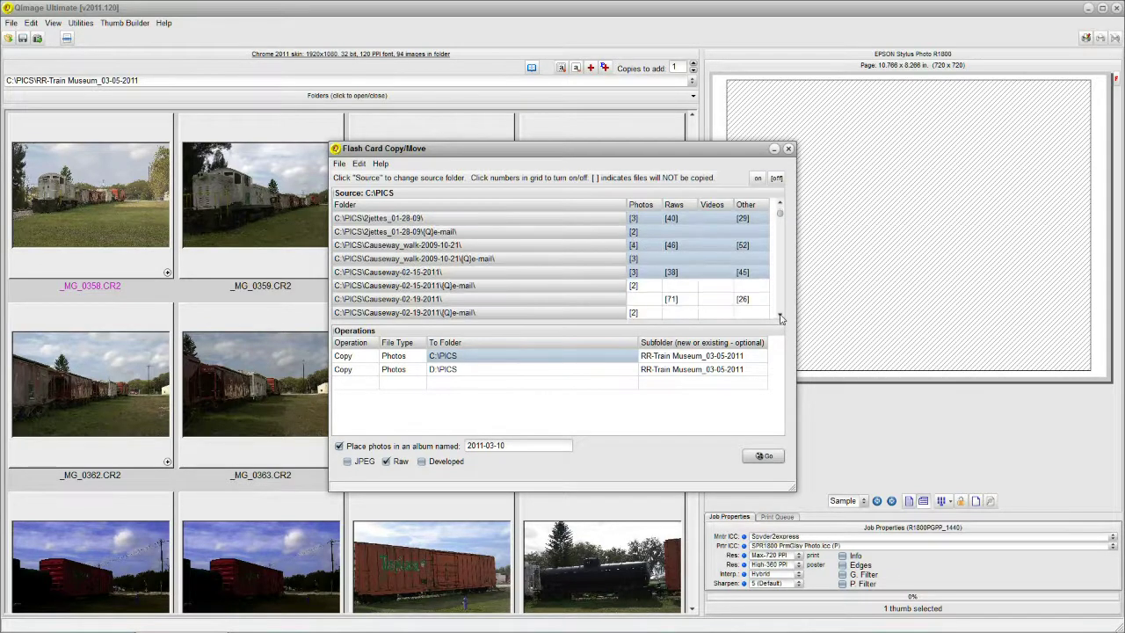
{"action": "left_click", "coordinate": [779, 314]}
{"action": "left_click", "coordinate": [780, 315]}
{"action": "left_click", "coordinate": [779, 315]}
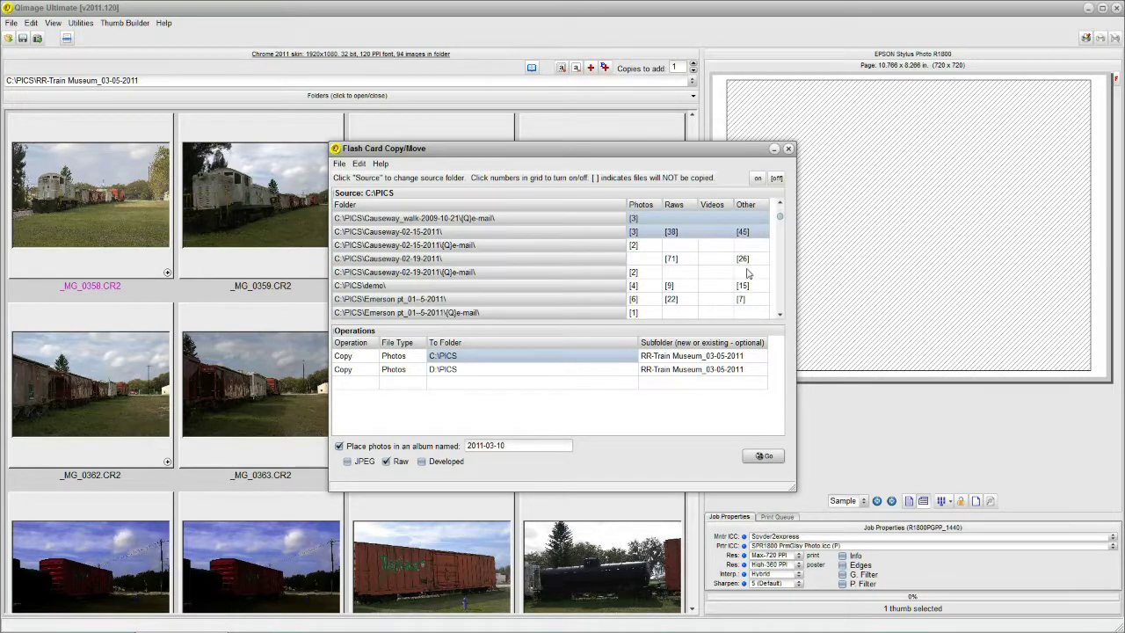
{"action": "left_click", "coordinate": [758, 178]}
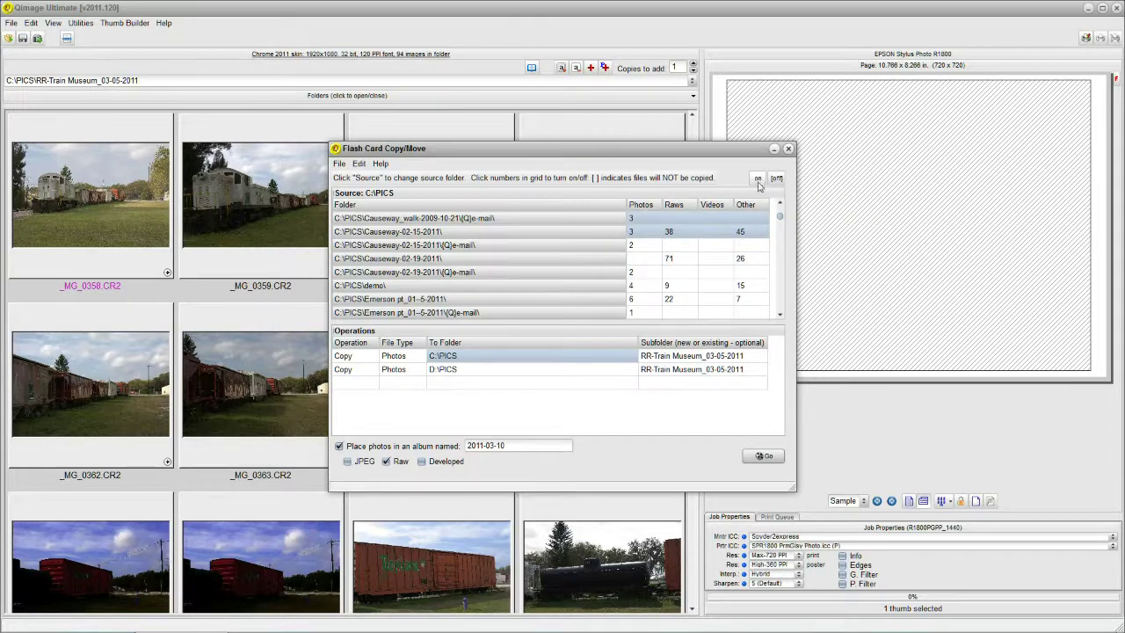
Step: Exclude the 71 raws, 9 raws, single photo and 26 other files, then re-enable all files
{"action": "left_click", "coordinate": [671, 259]}
{"action": "left_click", "coordinate": [668, 287]}
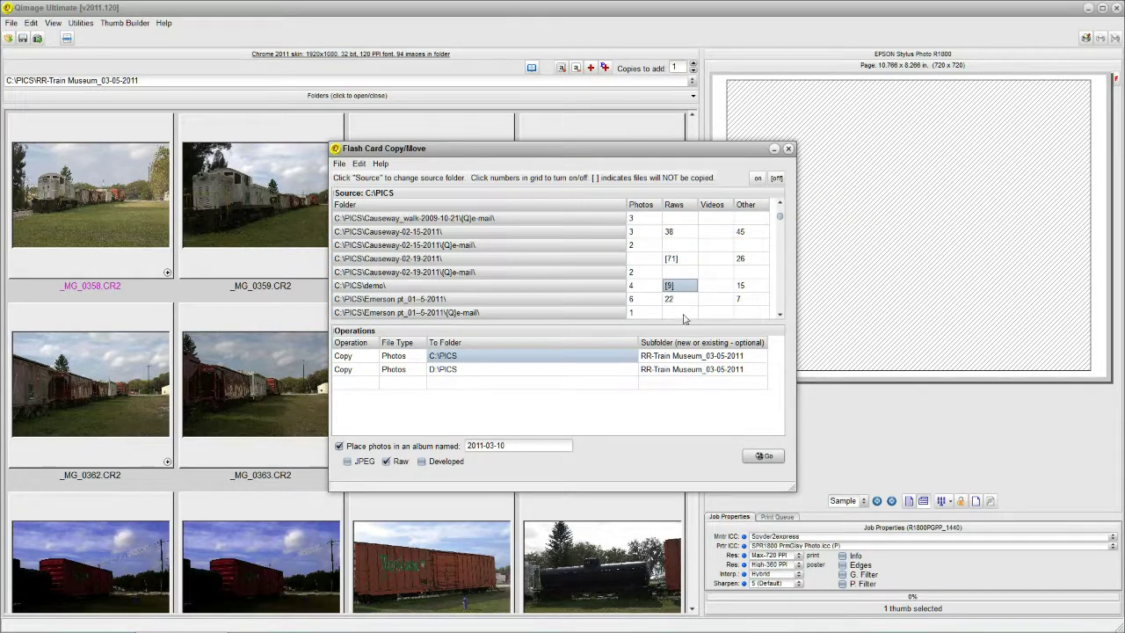
{"action": "left_click", "coordinate": [633, 313]}
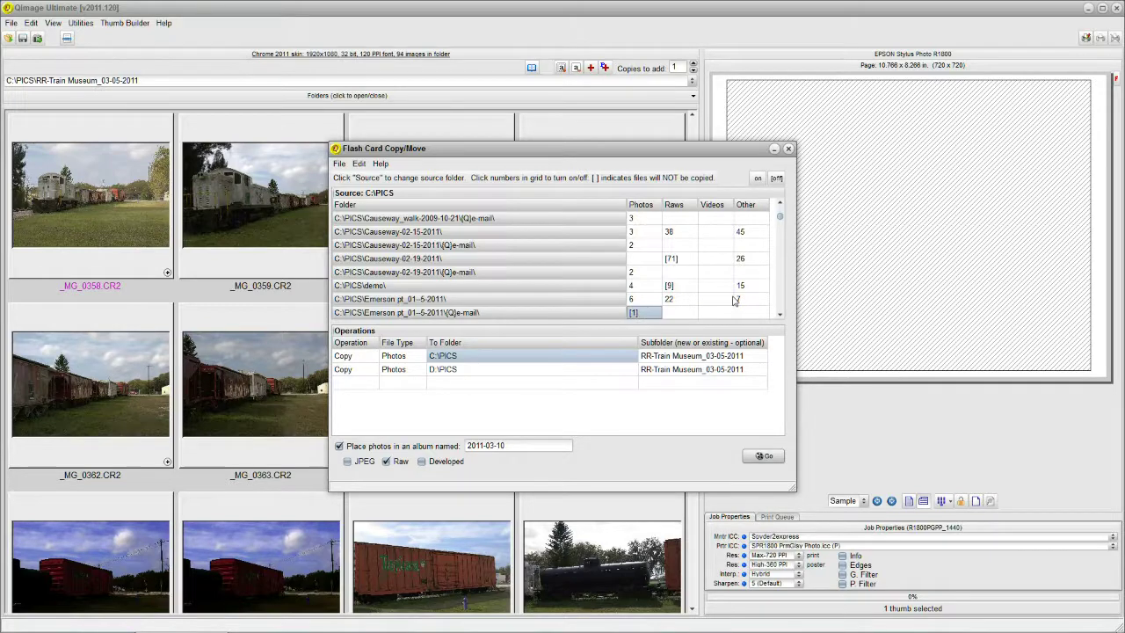
{"action": "left_click", "coordinate": [749, 260]}
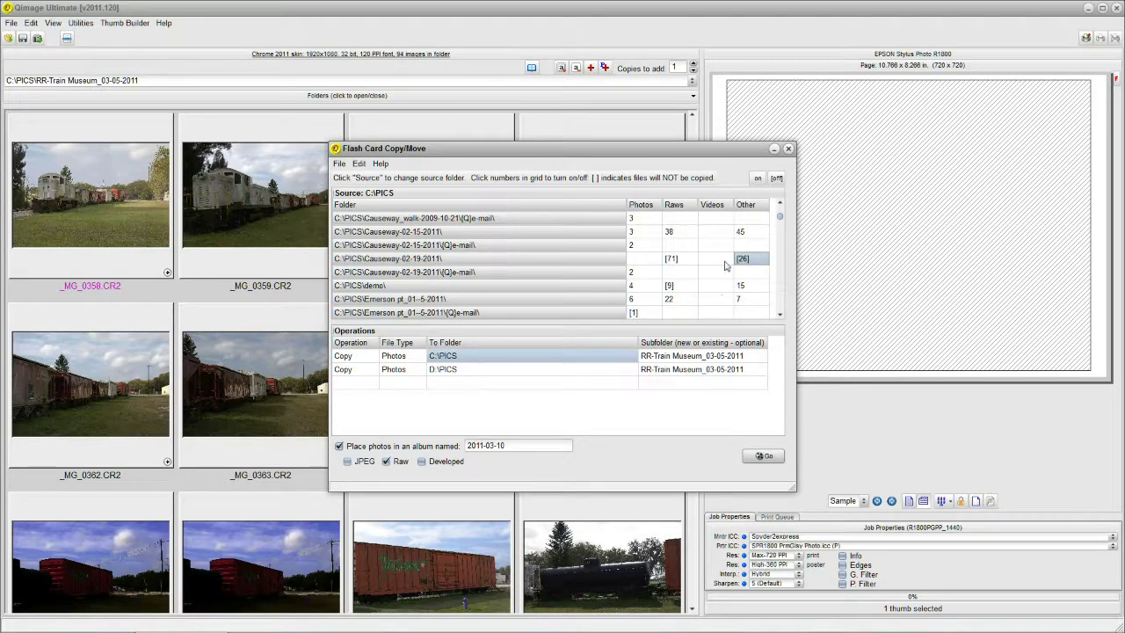
{"action": "left_click", "coordinate": [758, 179]}
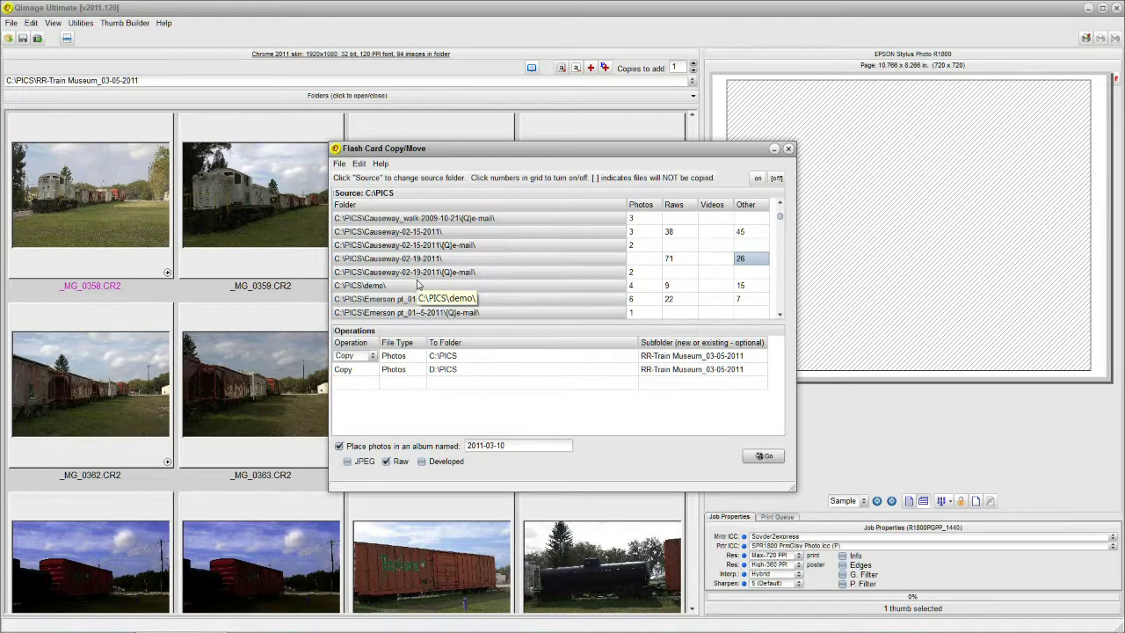
Step: Open Edit > Settings and view Auto Rename Options, closing them without changes
{"action": "left_click", "coordinate": [359, 166]}
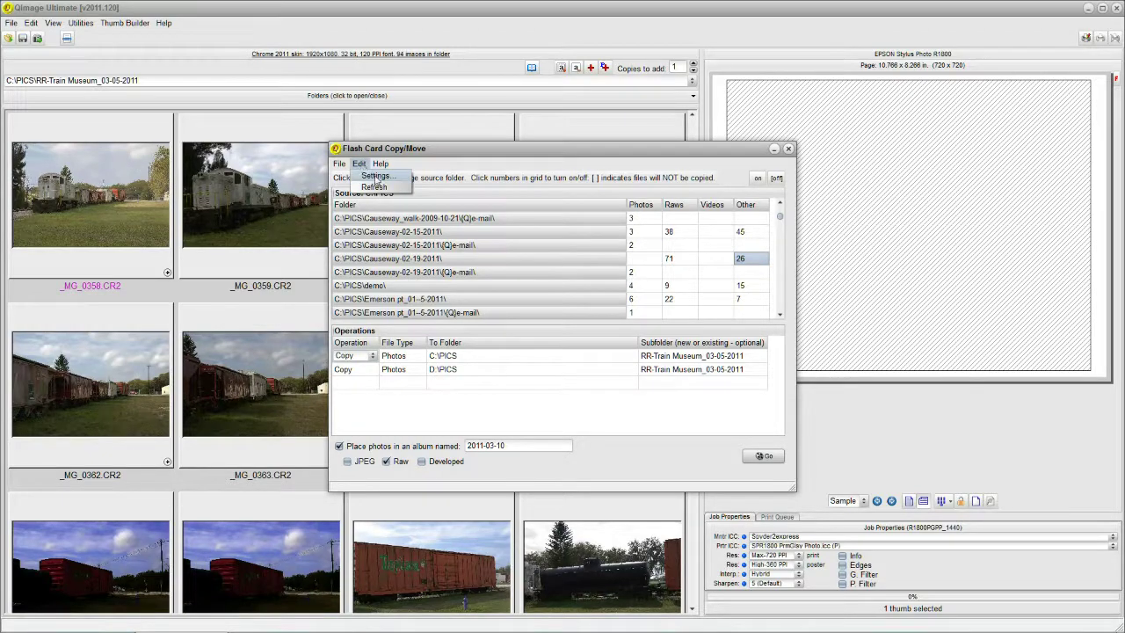
{"action": "left_click", "coordinate": [377, 179]}
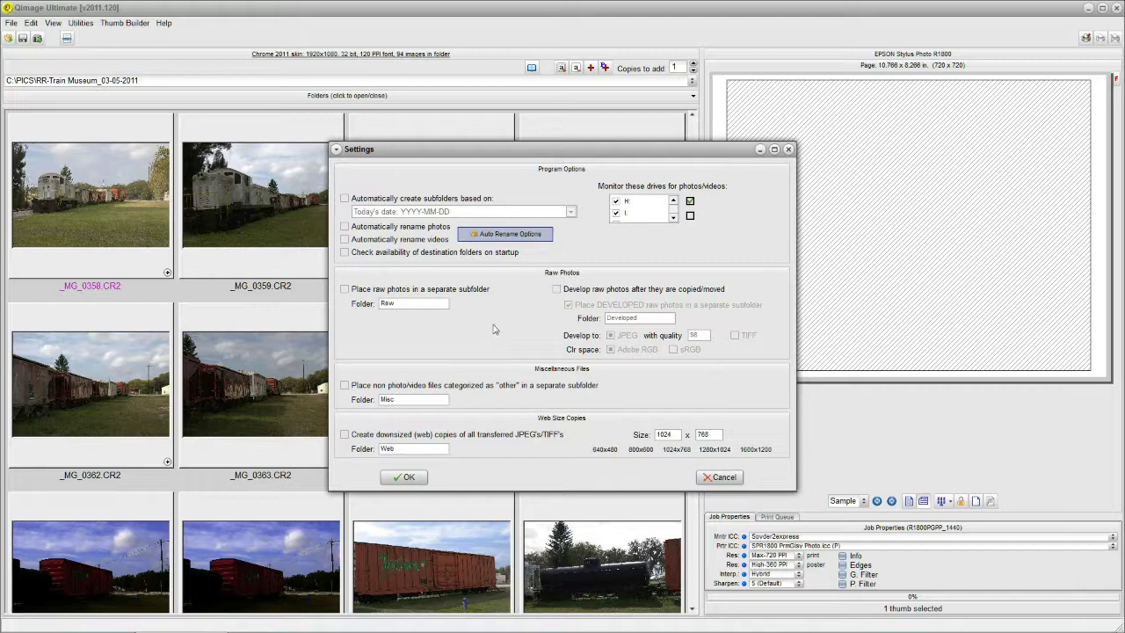
{"action": "left_click", "coordinate": [481, 238]}
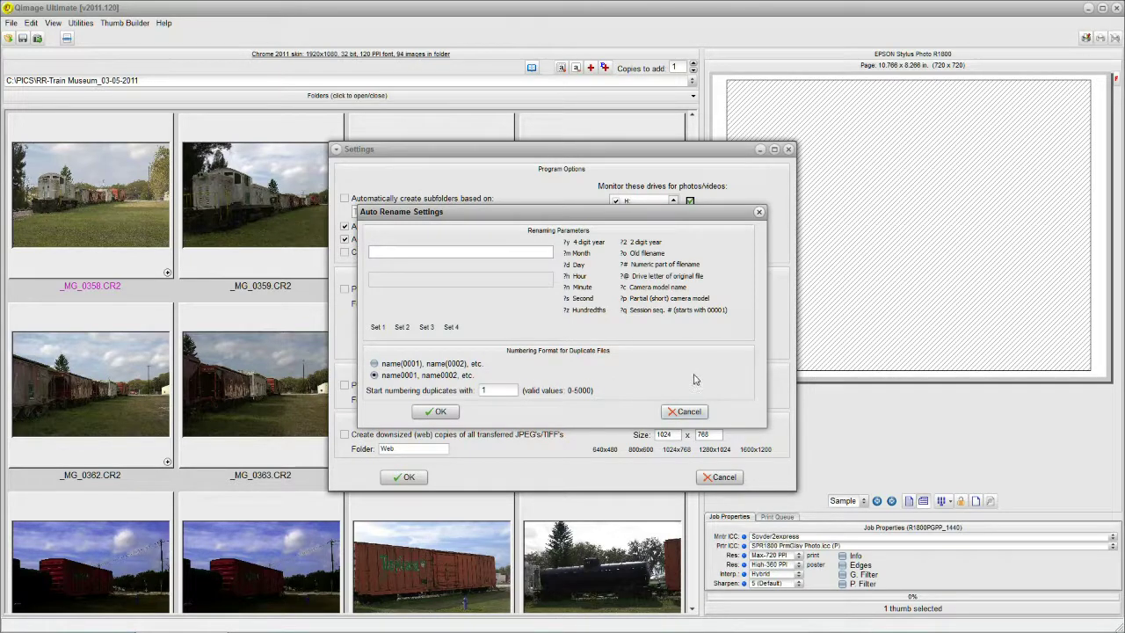
{"action": "left_click", "coordinate": [694, 413]}
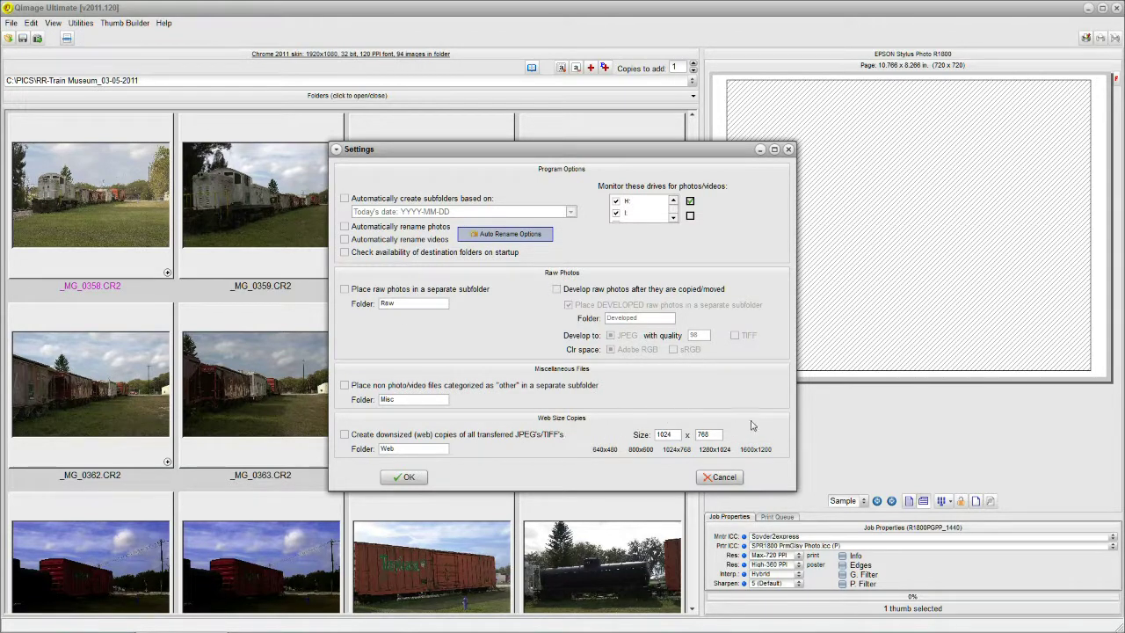
Step: Cancel the transfer Settings and select the empty third operation's To Folder cell
{"action": "left_click", "coordinate": [721, 477]}
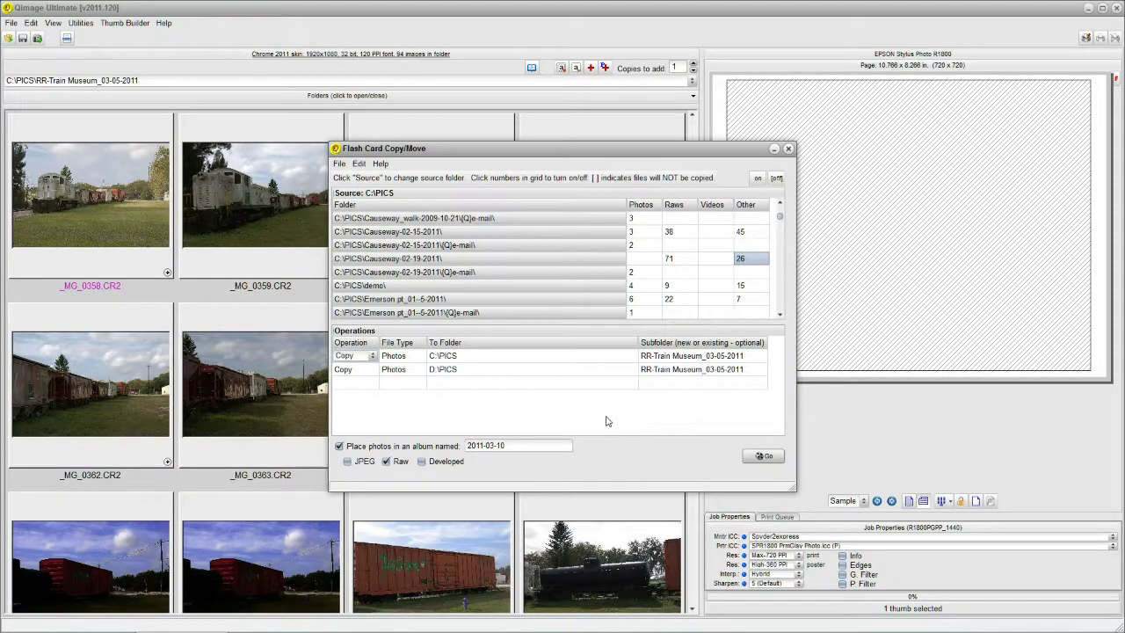
{"action": "left_click", "coordinate": [574, 390]}
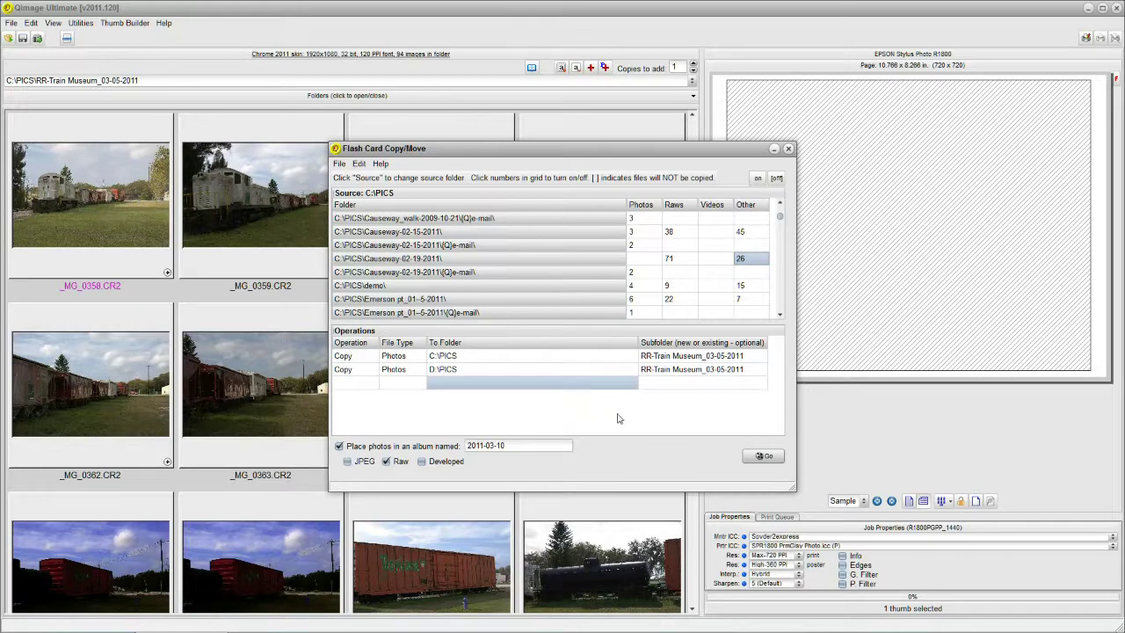